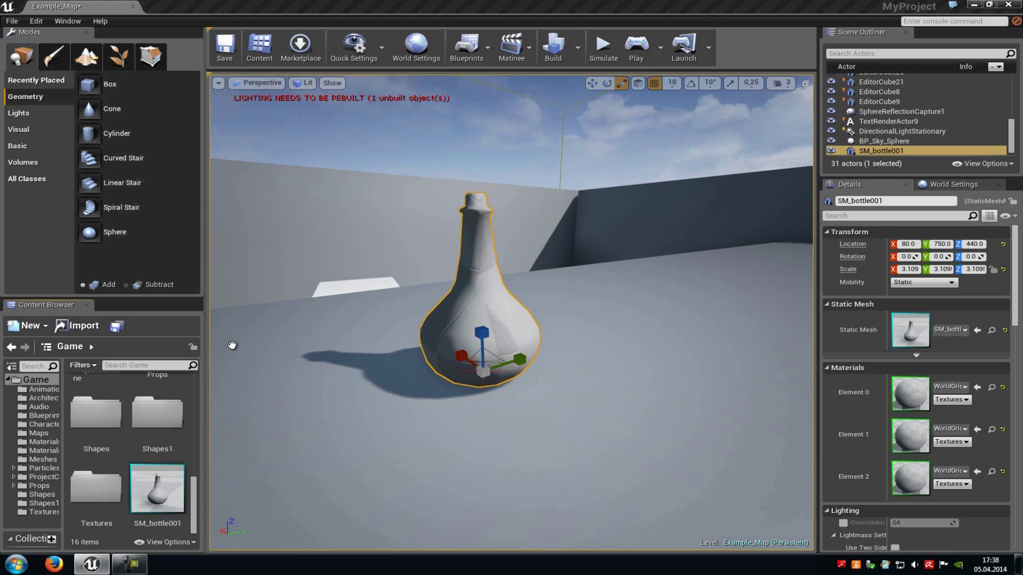
Create a new Material asset named 'Glass' in the Content Browser and open it in the Material Editor
{"action": "right_click", "coordinate": [189, 424]}
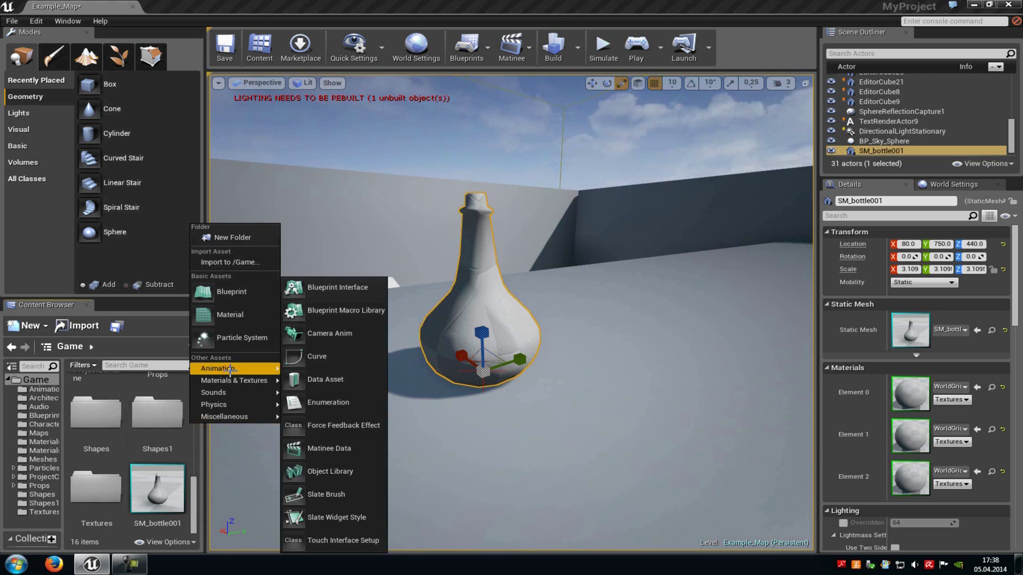
{"action": "left_click", "coordinate": [229, 312]}
{"action": "type", "text": "Glass"}
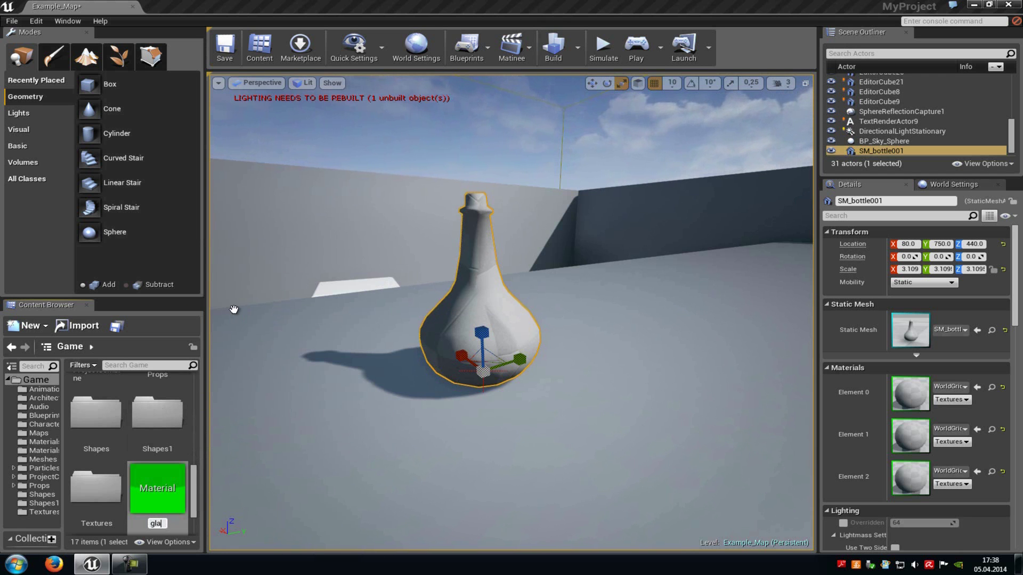
{"action": "key", "text": "Return"}
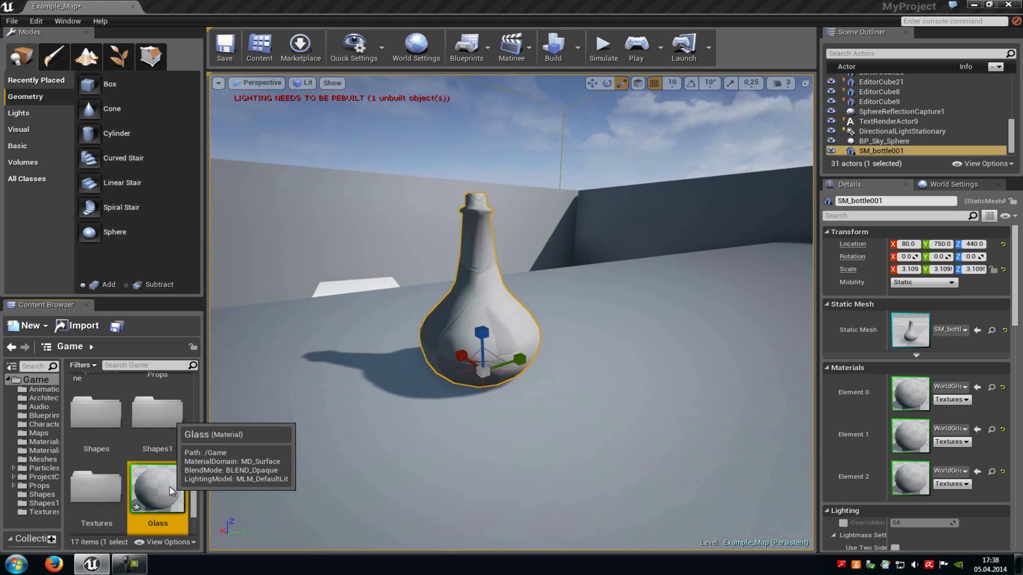
{"action": "double_click", "coordinate": [170, 489]}
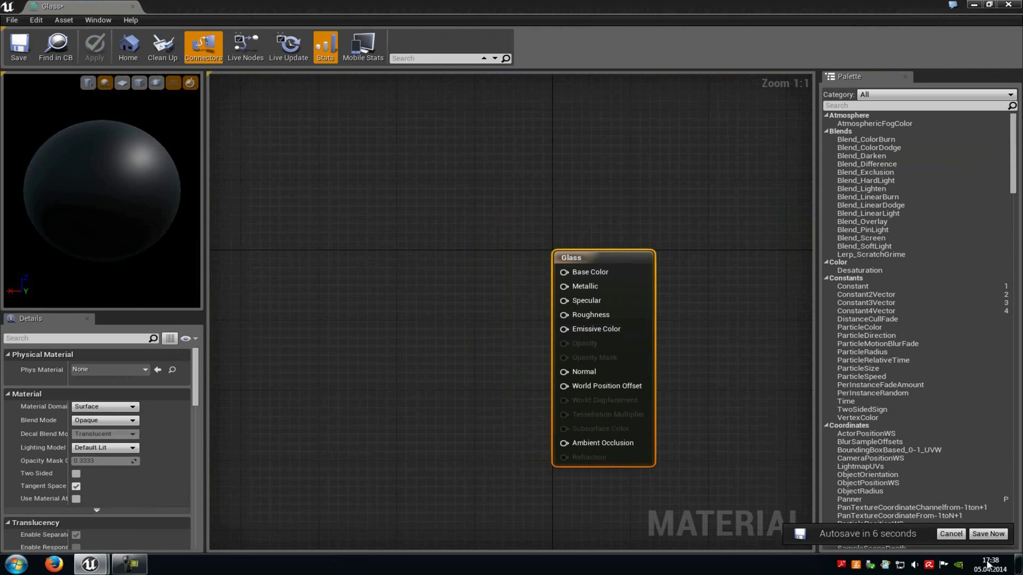
Add a Constant4Vector node and wire it into the Glass material's Base Color
{"action": "left_click", "coordinate": [951, 533]}
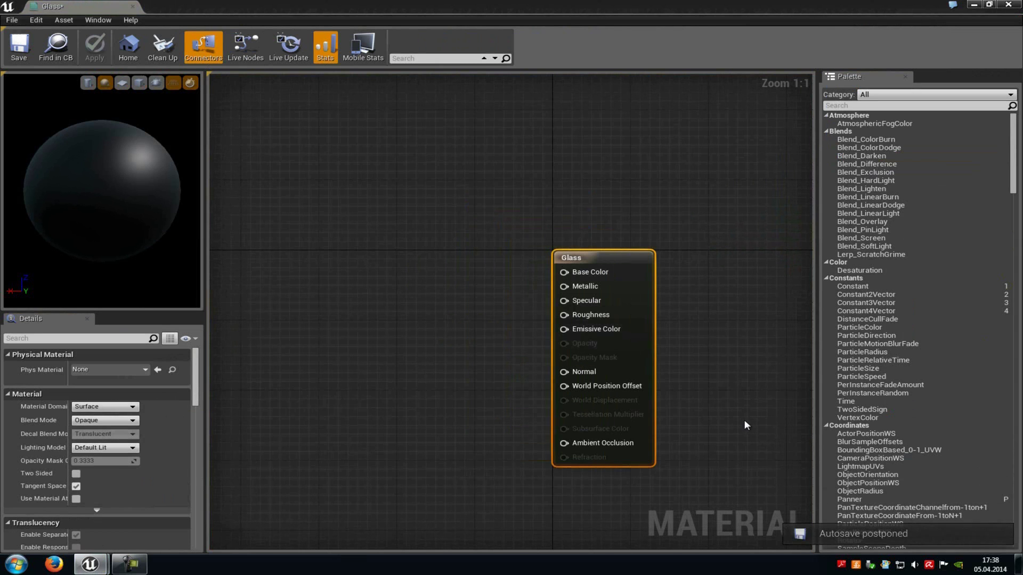
{"action": "type", "text": "con"}
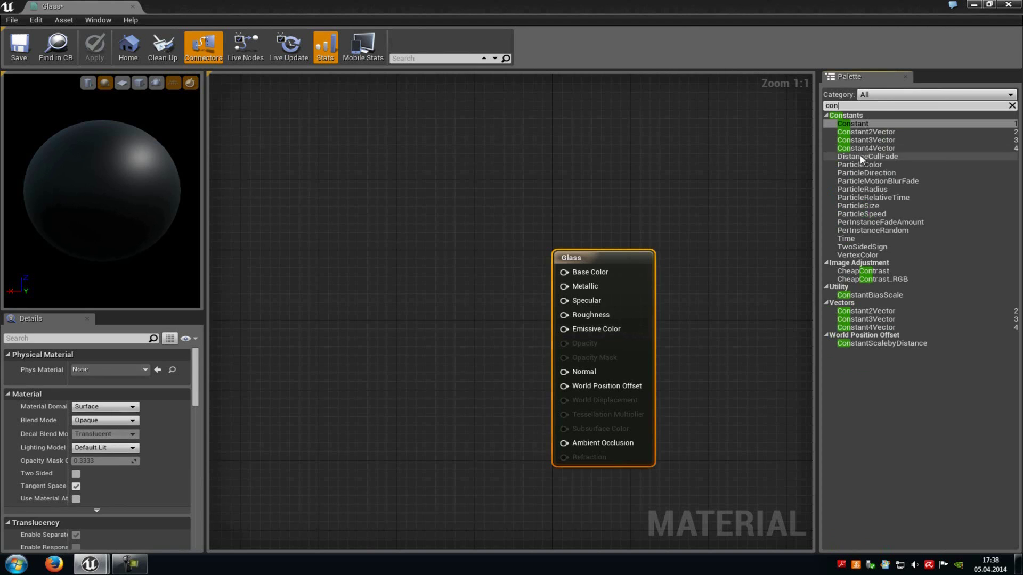
{"action": "left_click_drag", "start_coordinate": [863, 148], "coordinate": [391, 250]}
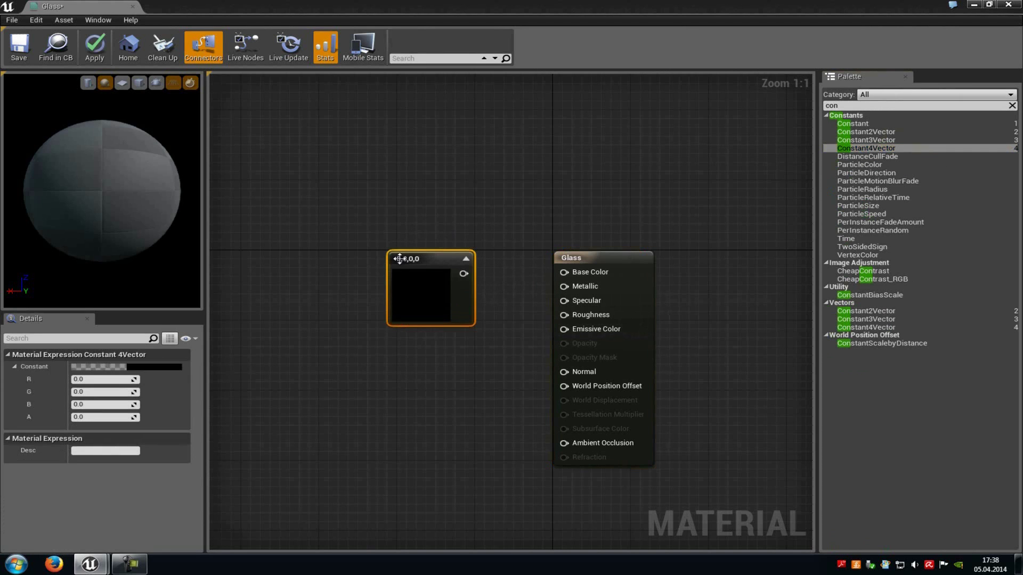
{"action": "left_click_drag", "start_coordinate": [478, 280], "coordinate": [565, 272]}
Set the vector to R 0.0005, G 0.001, B 0.000848 and alpha 1
{"action": "left_click", "coordinate": [96, 381]}
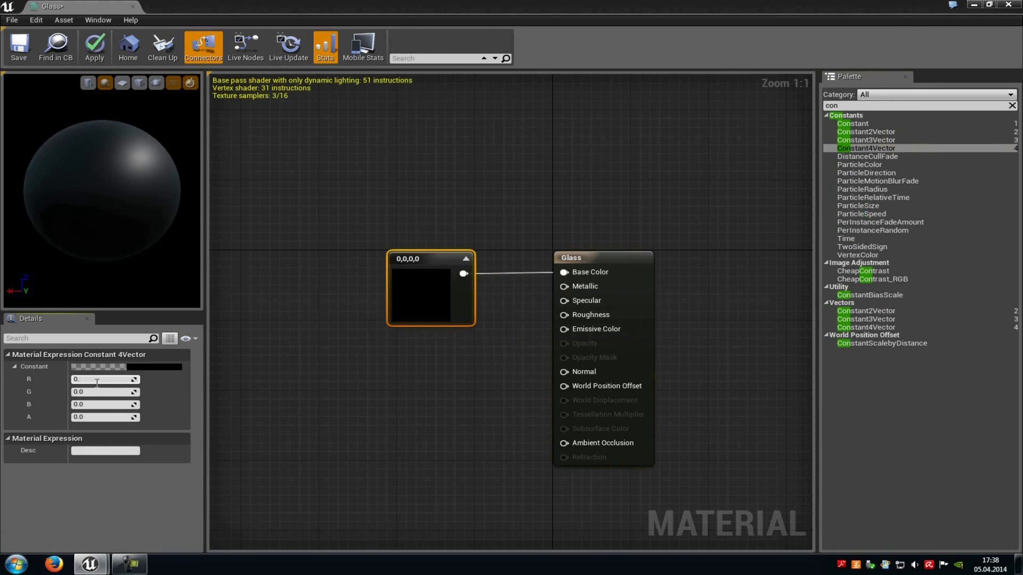
{"action": "key", "text": "Tab"}
{"action": "key", "text": "Tab"}
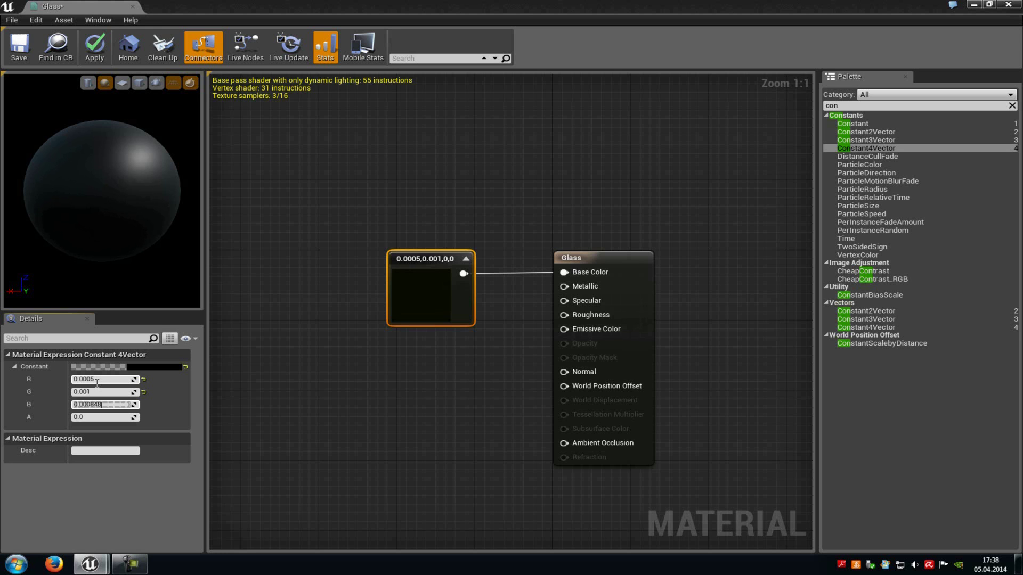
{"action": "key", "text": "Tab"}
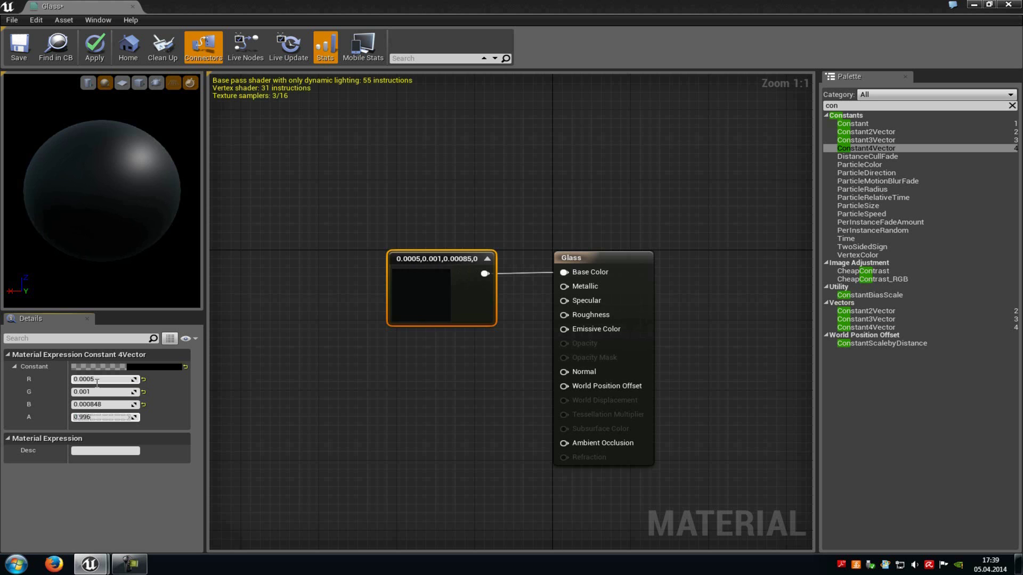
{"action": "type", "text": "1"}
{"action": "left_click", "coordinate": [483, 353]}
Add a Constant of 0.1 wired into Metallic
{"action": "right_click_drag", "start_coordinate": [411, 418], "coordinate": [421, 410]}
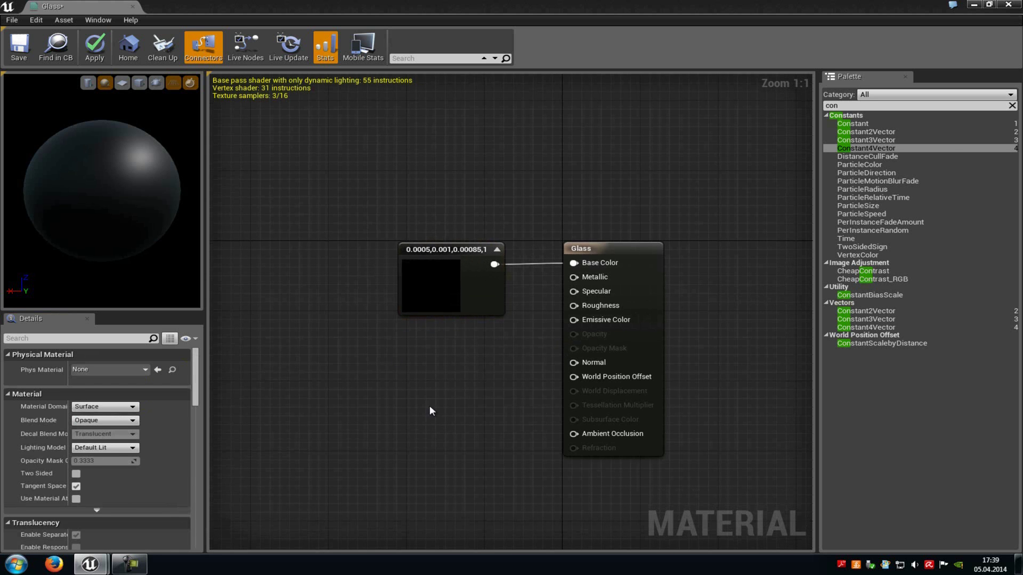
{"action": "left_click_drag", "start_coordinate": [865, 125], "coordinate": [375, 372]}
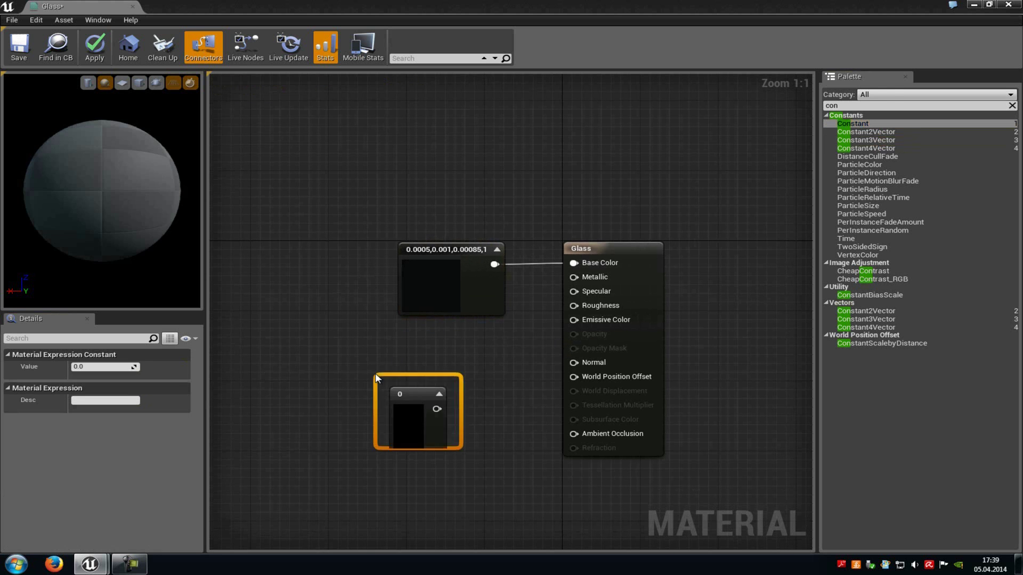
{"action": "left_click_drag", "start_coordinate": [451, 397], "coordinate": [576, 278]}
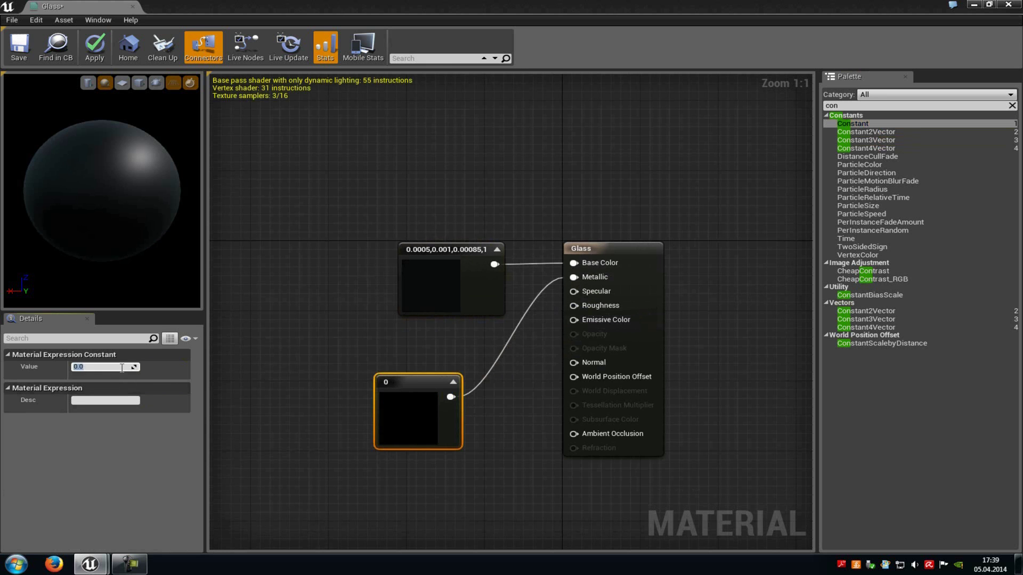
{"action": "type", "text": "0.1"}
{"action": "key", "text": "Return"}
Duplicate the 0.1 constant to drive Roughness
{"action": "right_click_drag", "start_coordinate": [490, 406], "coordinate": [474, 365]}
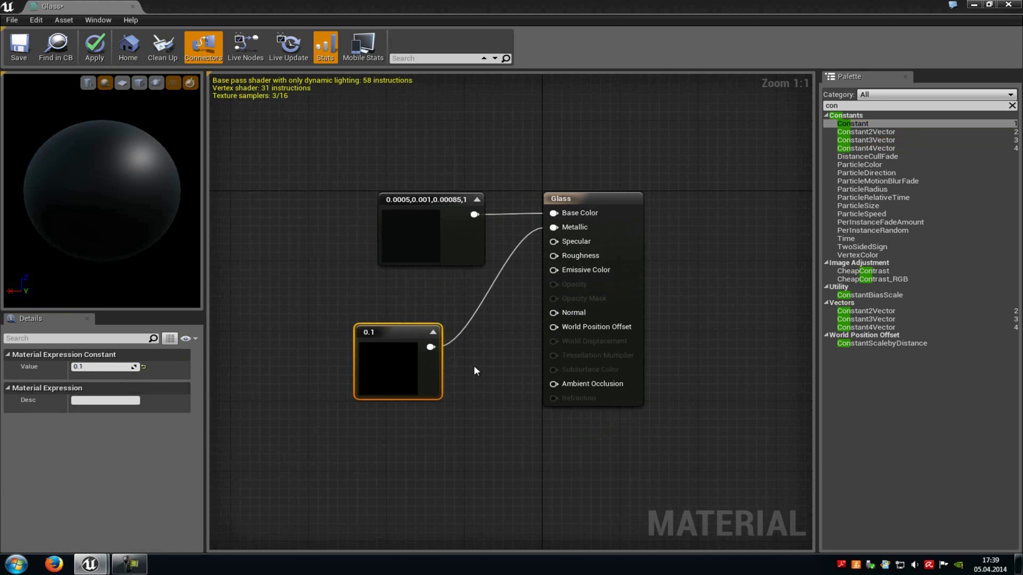
{"action": "key", "text": "ctrl+c"}
{"action": "key", "text": "ctrl+v"}
{"action": "left_click_drag", "start_coordinate": [500, 403], "coordinate": [544, 261]}
{"action": "left_click", "coordinate": [705, 251]}
{"action": "right_click_drag", "start_coordinate": [705, 251], "coordinate": [755, 231]}
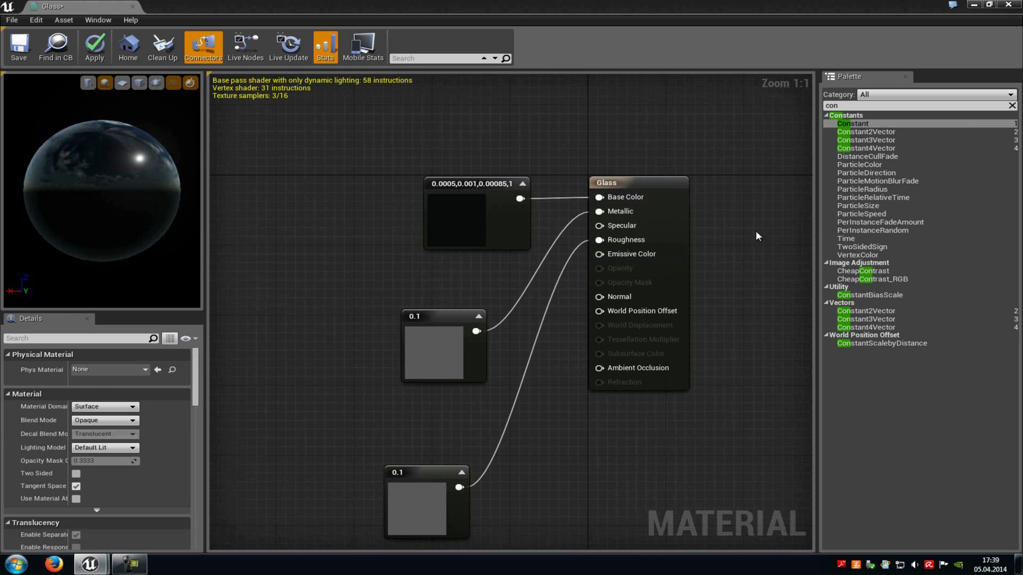
Add a Constant of 26 wired into Specular
{"action": "left_click_drag", "start_coordinate": [864, 123], "coordinate": [308, 369]}
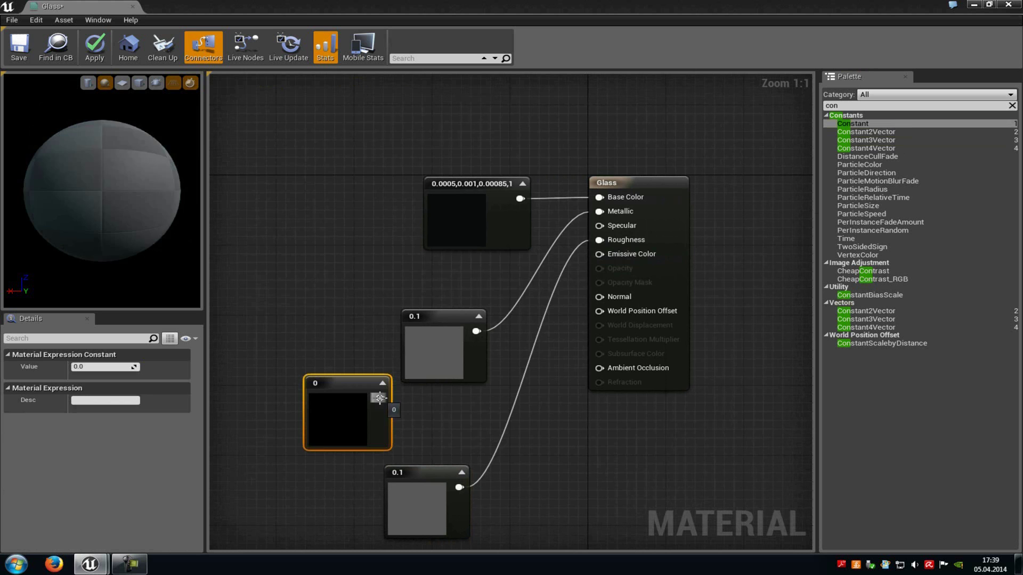
{"action": "left_click_drag", "start_coordinate": [380, 398], "coordinate": [598, 229]}
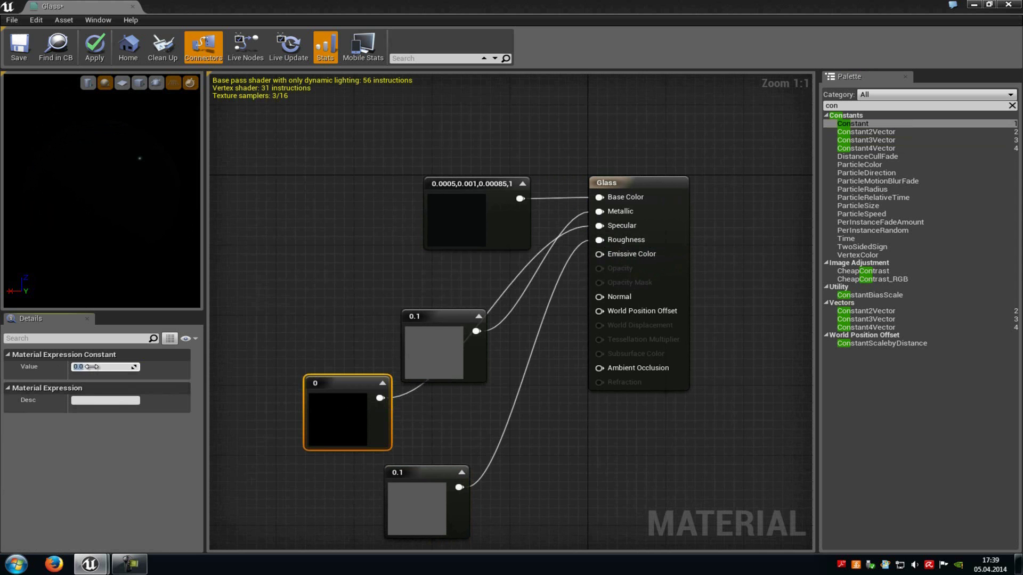
{"action": "left_click", "coordinate": [548, 426]}
{"action": "scroll", "coordinate": [554, 423], "scroll_direction": "down", "scroll_amount": 2}
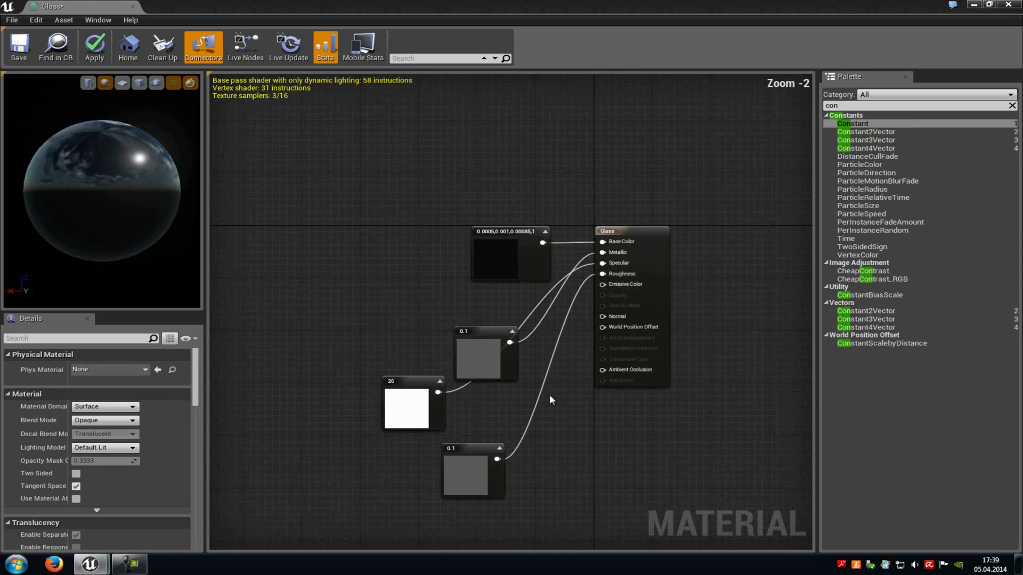
Place two Lerp nodes, wiring the upper one to Opacity and the lower one to Refraction
{"action": "scroll", "coordinate": [551, 397], "scroll_direction": "up", "scroll_amount": 1}
{"action": "scroll", "coordinate": [389, 345], "scroll_direction": "up", "scroll_amount": 1}
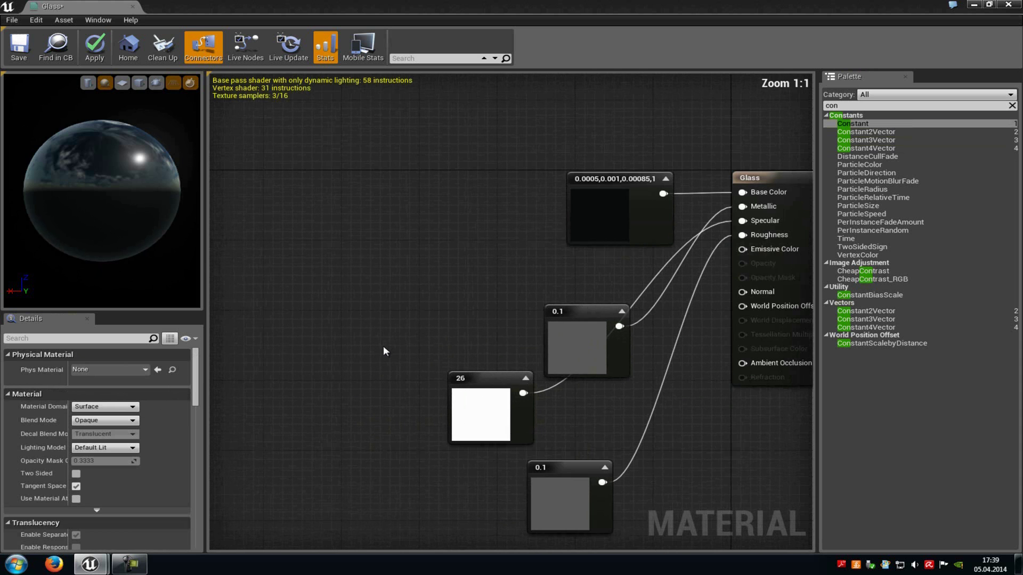
{"action": "left_click", "coordinate": [314, 281]}
{"action": "left_click", "coordinate": [338, 408]}
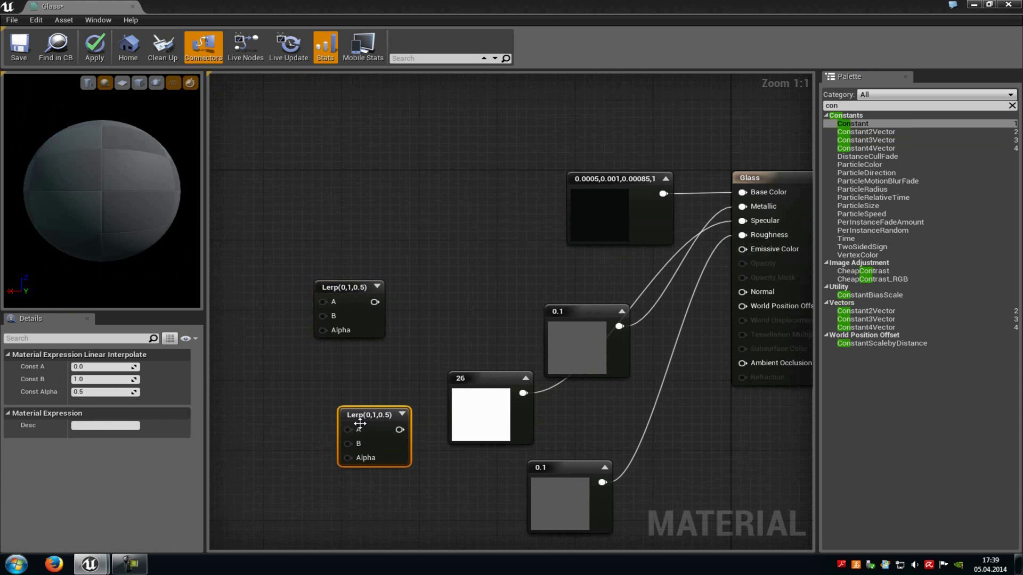
{"action": "left_click", "coordinate": [440, 316]}
{"action": "right_click_drag", "start_coordinate": [407, 302], "coordinate": [340, 285]}
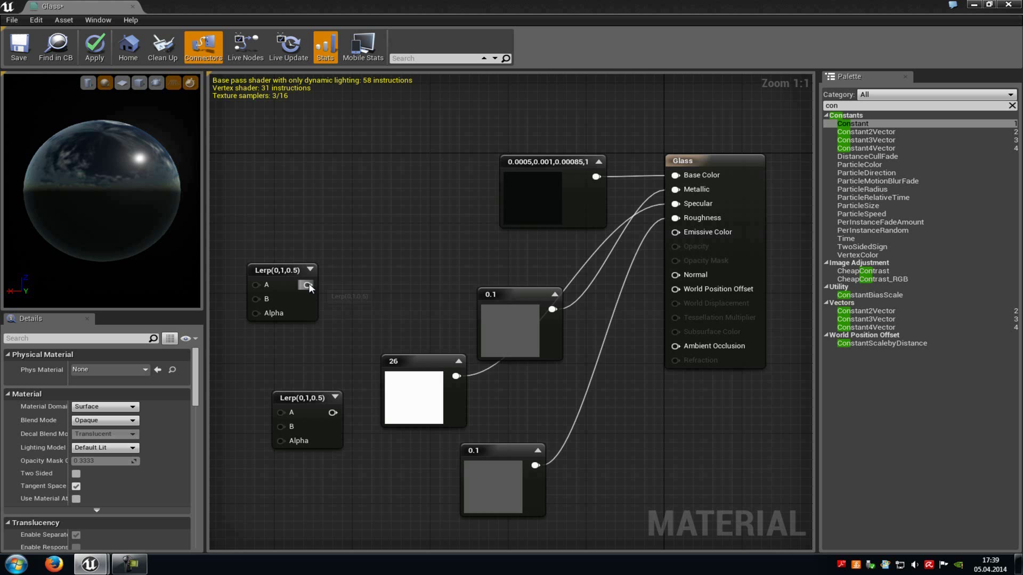
{"action": "left_click_drag", "start_coordinate": [308, 286], "coordinate": [673, 246]}
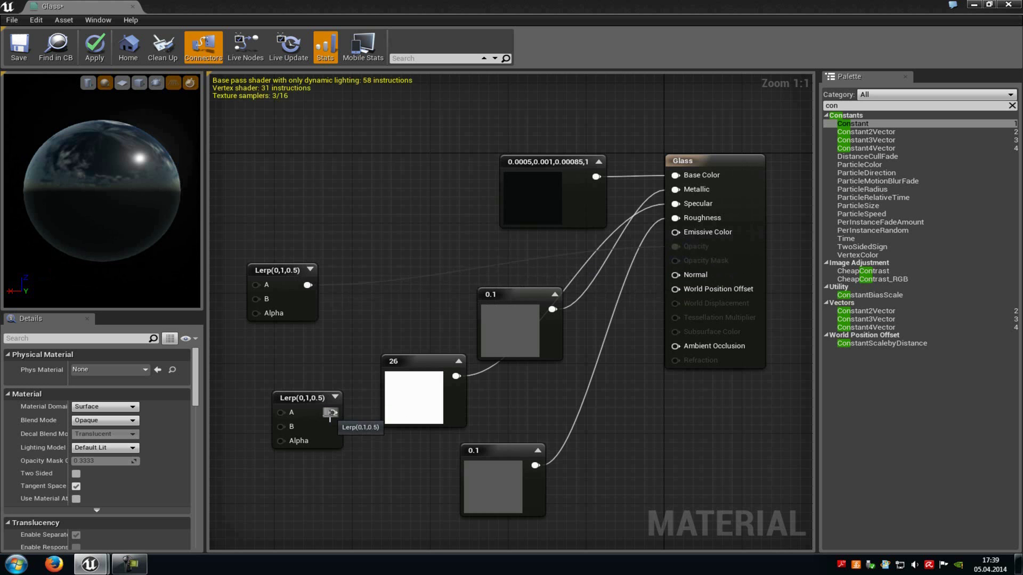
{"action": "left_click_drag", "start_coordinate": [330, 412], "coordinate": [673, 359]}
Add a new Constant node to the left of the Lerps
{"action": "right_click", "coordinate": [618, 403]}
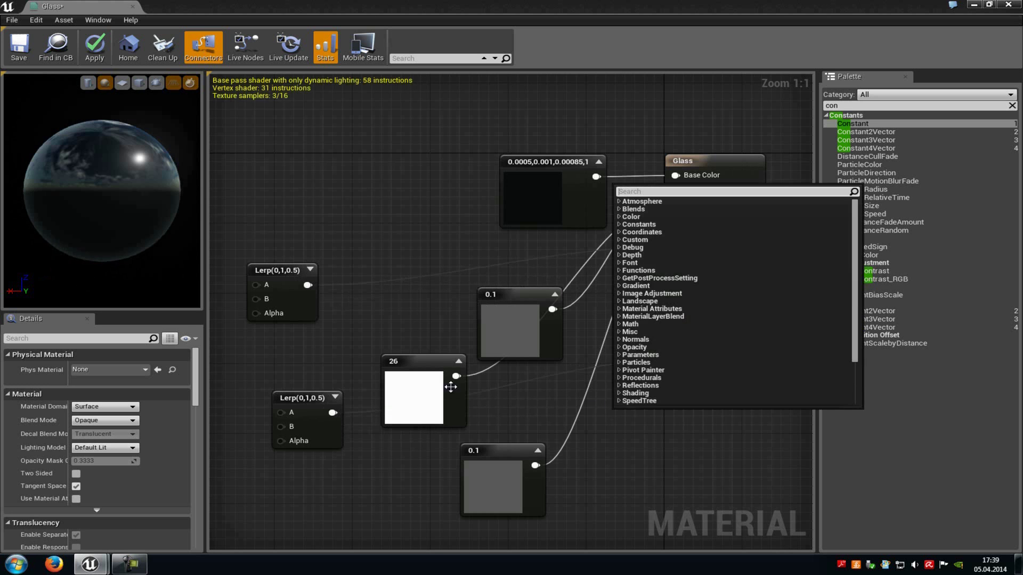
{"action": "right_click_drag", "start_coordinate": [450, 387], "coordinate": [678, 399]}
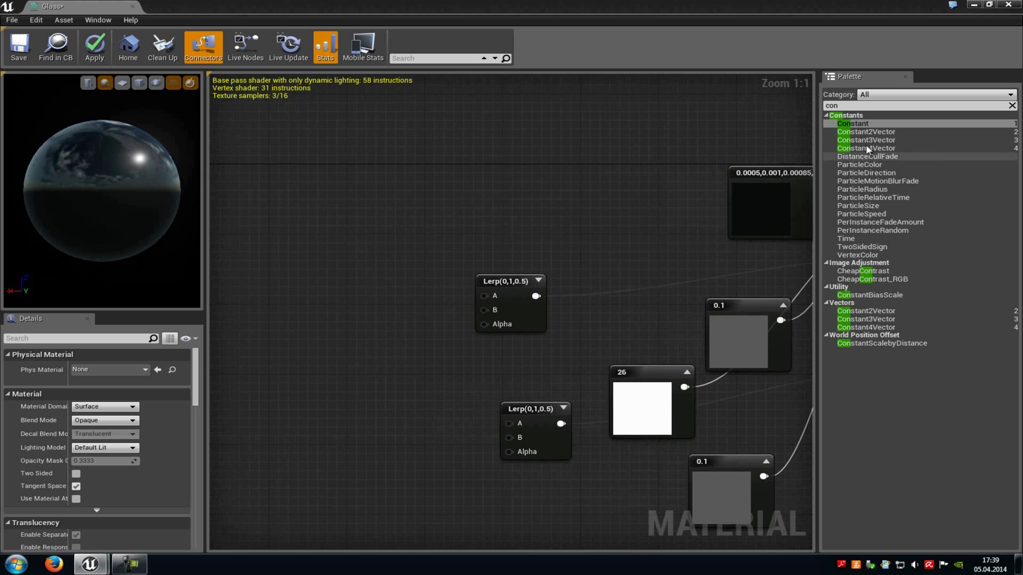
{"action": "left_click_drag", "start_coordinate": [852, 124], "coordinate": [367, 236]}
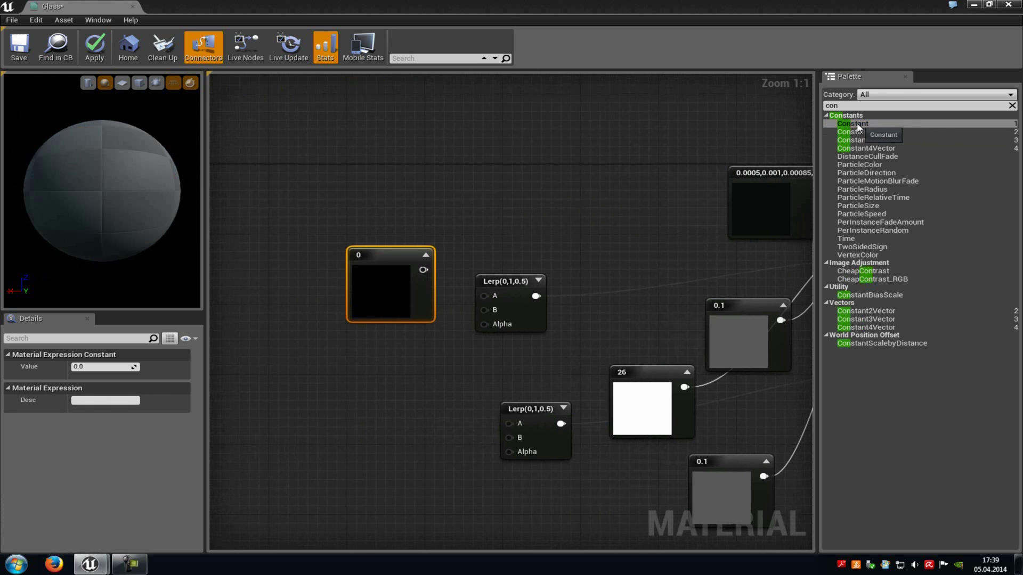
Add a second Constant and wire both constants into the upper Lerp's A and B
{"action": "left_click_drag", "start_coordinate": [857, 127], "coordinate": [361, 352]}
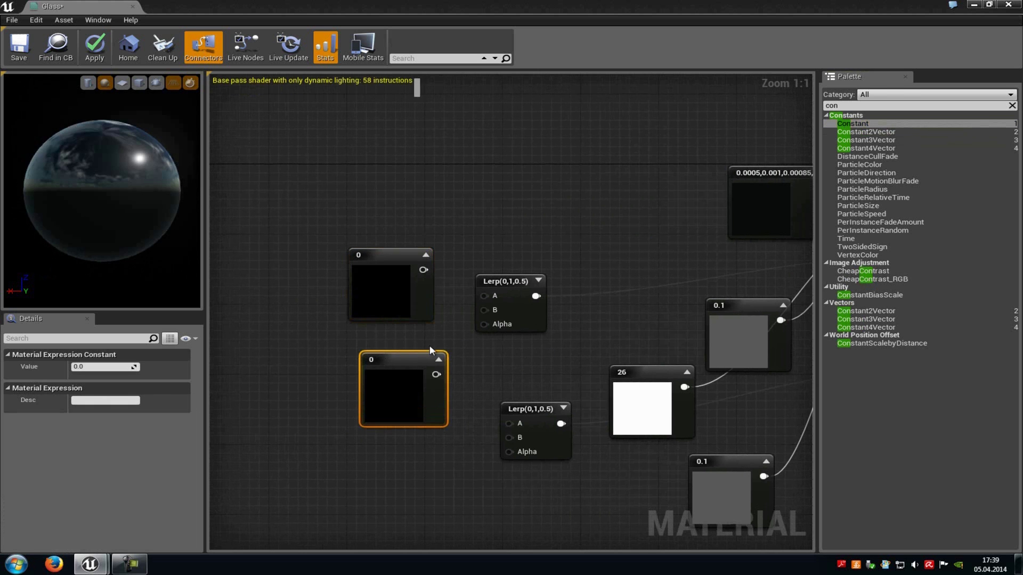
{"action": "left_click", "coordinate": [399, 263]}
{"action": "left_click_drag", "start_coordinate": [423, 269], "coordinate": [484, 296]}
{"action": "left_click_drag", "start_coordinate": [436, 374], "coordinate": [482, 313]}
{"action": "left_click", "coordinate": [473, 338]}
Set the A constant to 0.008 and the B constant to 0.9, then tidy their positions
{"action": "left_click", "coordinate": [383, 267]}
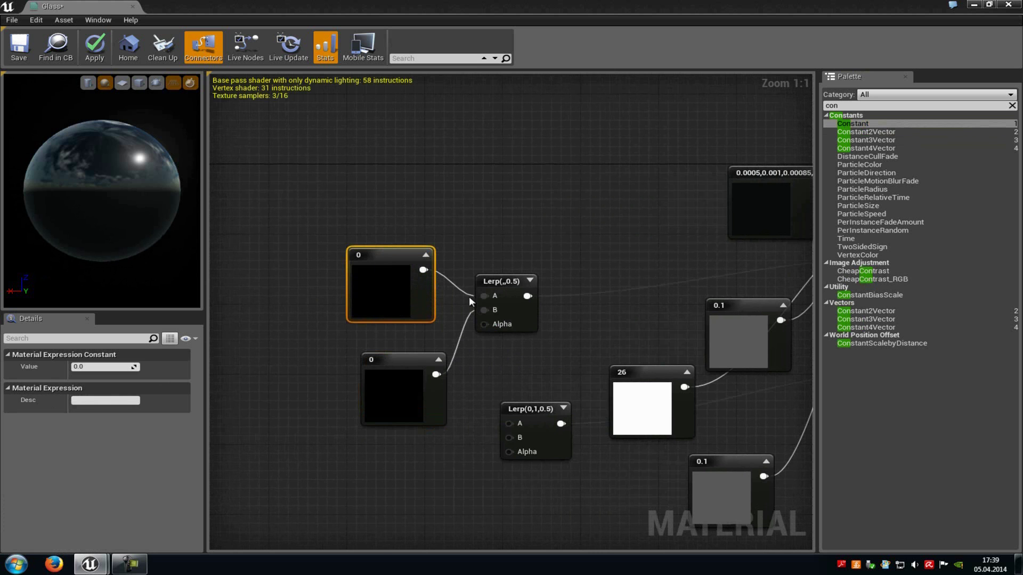
{"action": "left_click", "coordinate": [103, 367]}
{"action": "left_click", "coordinate": [412, 405]}
{"action": "left_click", "coordinate": [96, 366]}
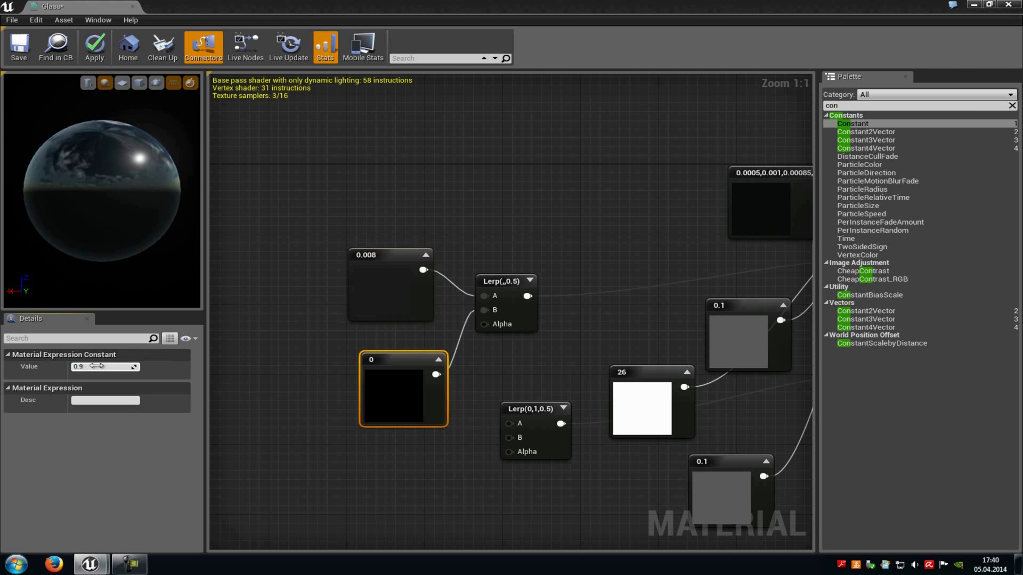
{"action": "left_click", "coordinate": [376, 491]}
{"action": "left_click_drag", "start_coordinate": [420, 408], "coordinate": [336, 381]}
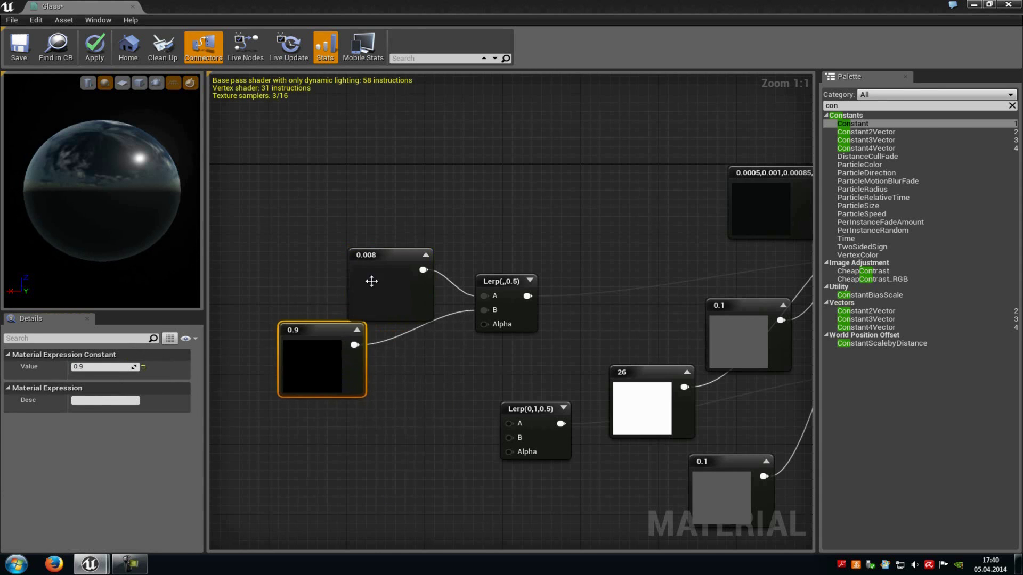
{"action": "left_click_drag", "start_coordinate": [372, 281], "coordinate": [332, 250]}
{"action": "left_click", "coordinate": [331, 347]}
Duplicate the 0.008 and 0.9 constants and wire the copies into the second Lerp's A and B
{"action": "left_click", "coordinate": [350, 266], "text": "ctrl"}
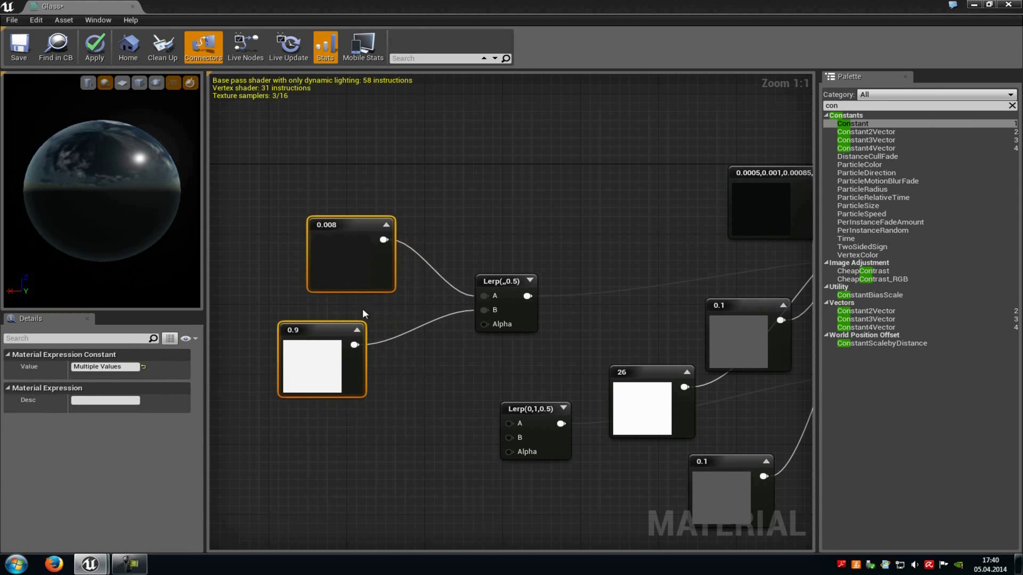
{"action": "key", "text": "ctrl+w"}
{"action": "left_click_drag", "start_coordinate": [399, 388], "coordinate": [399, 336]}
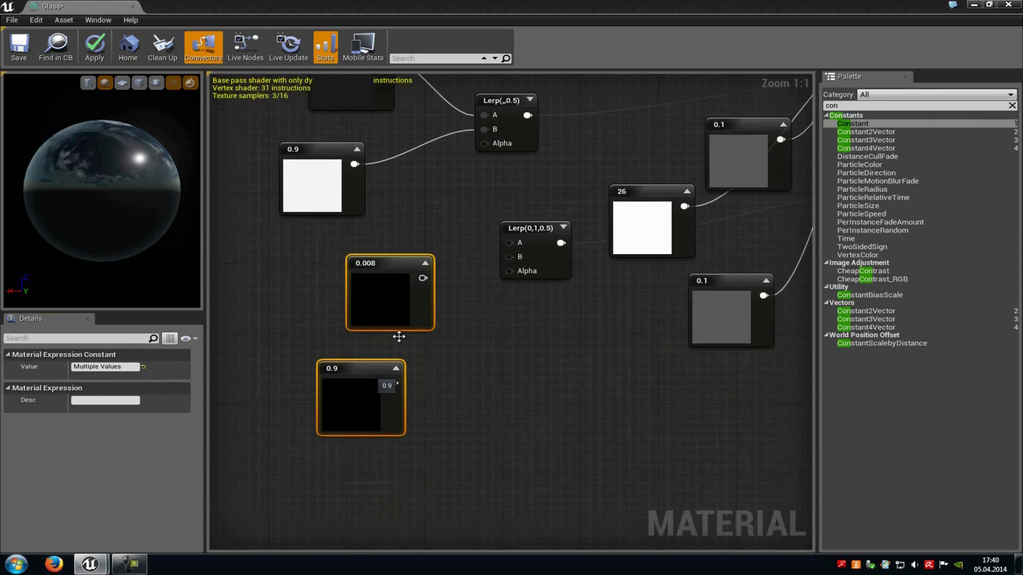
{"action": "left_click_drag", "start_coordinate": [422, 277], "coordinate": [509, 242]}
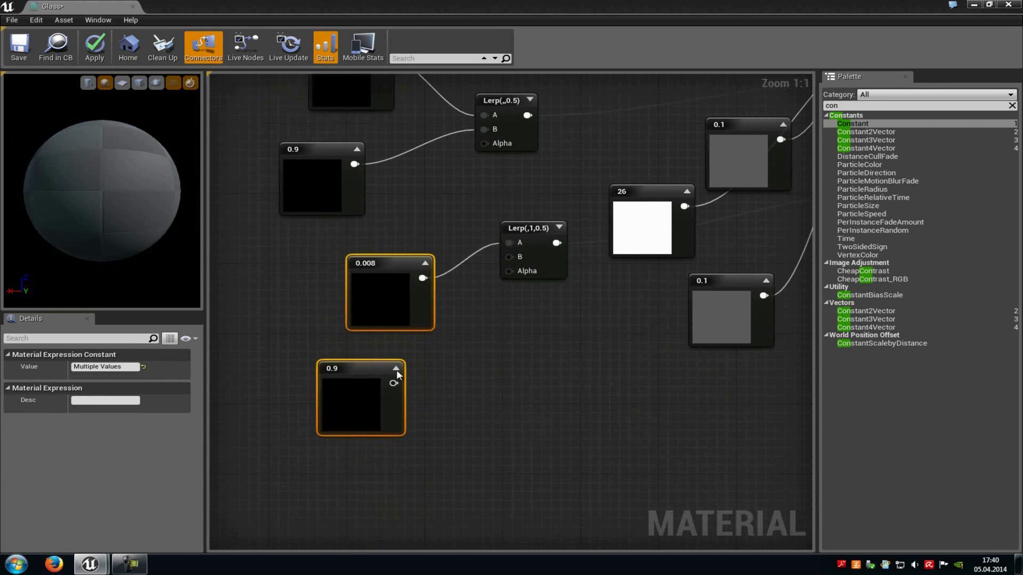
{"action": "left_click_drag", "start_coordinate": [393, 383], "coordinate": [509, 256]}
{"action": "left_click", "coordinate": [469, 303]}
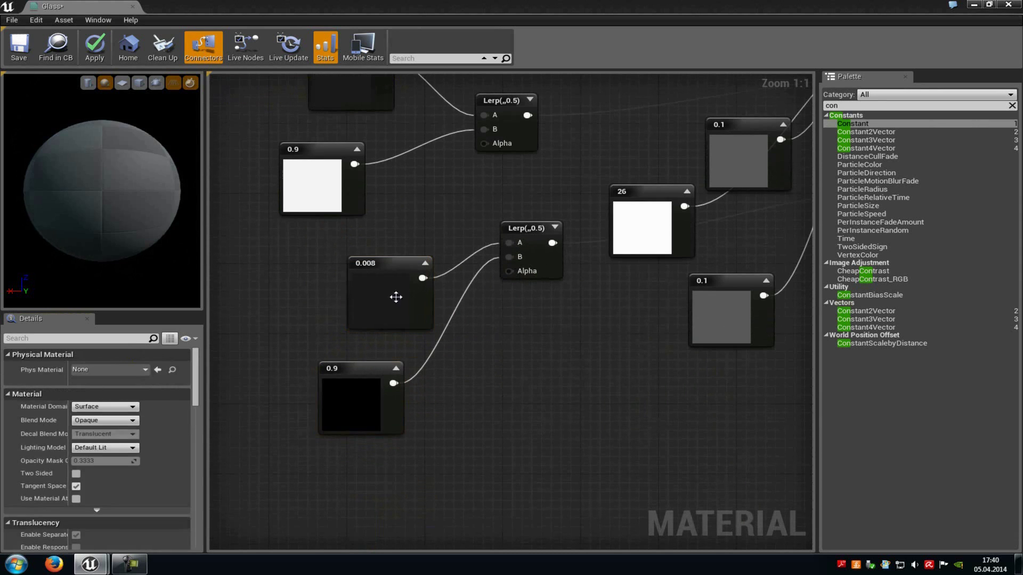
Change the copied constants to 1.05 on A and 0.95 on B
{"action": "left_click", "coordinate": [396, 296]}
{"action": "left_click", "coordinate": [114, 367]}
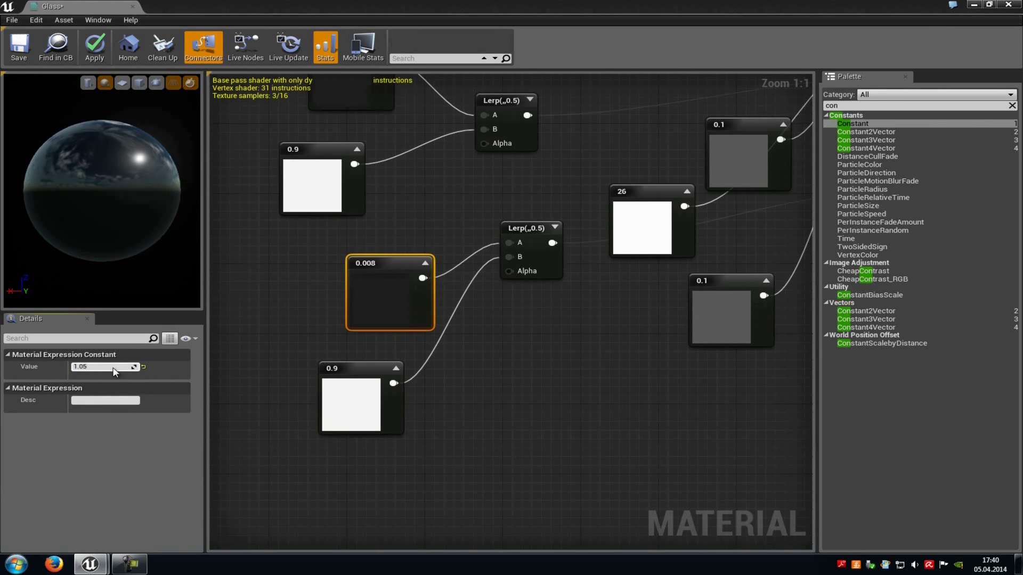
{"action": "left_click", "coordinate": [352, 404]}
{"action": "left_click", "coordinate": [79, 366]}
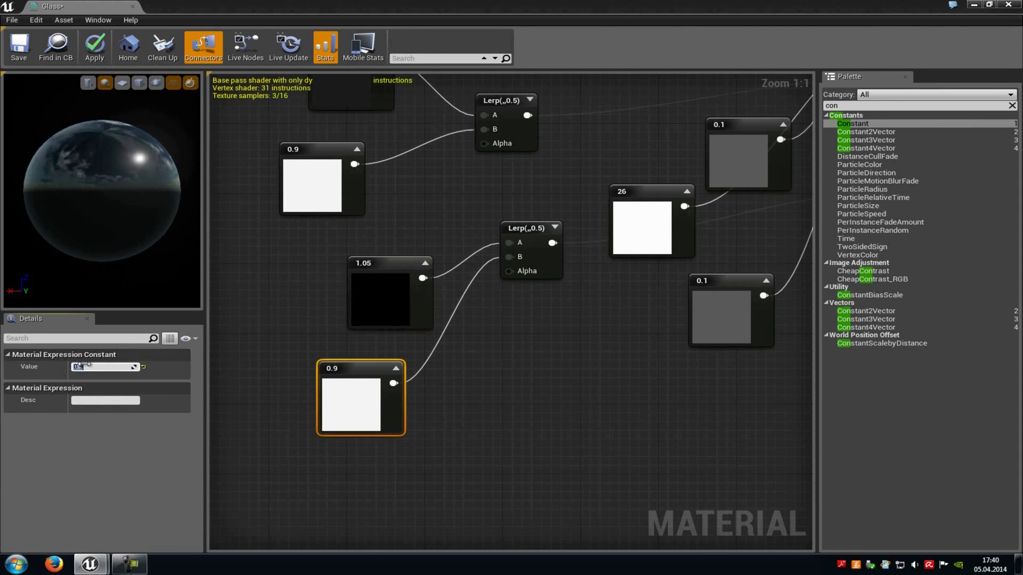
{"action": "type", "text": "0.95"}
{"action": "key", "text": "Return"}
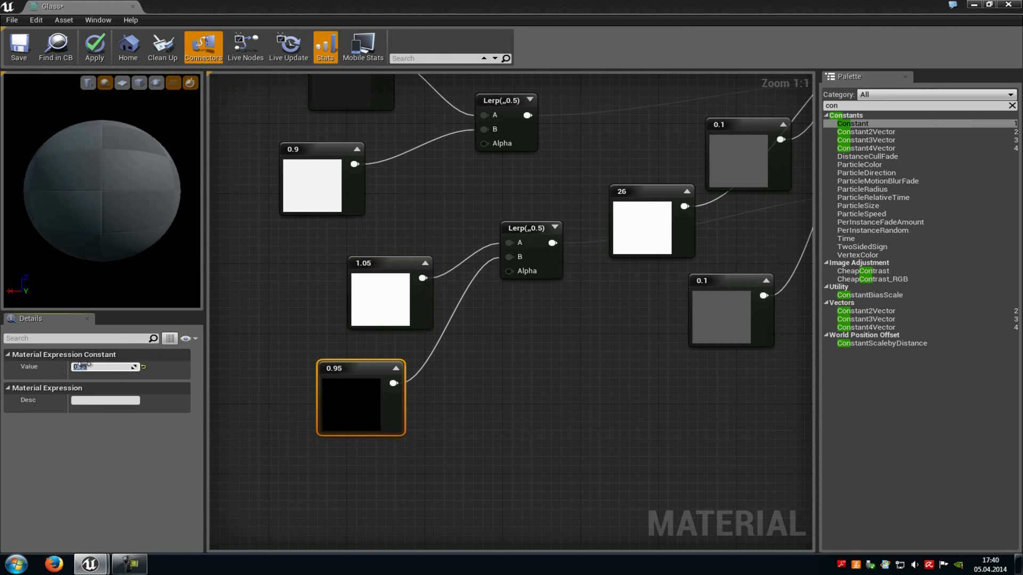
{"action": "left_click", "coordinate": [465, 232]}
Add a Fresnel node and connect its Result to the Alpha of both Lerps
{"action": "scroll", "coordinate": [463, 233], "scroll_direction": "down", "scroll_amount": 5}
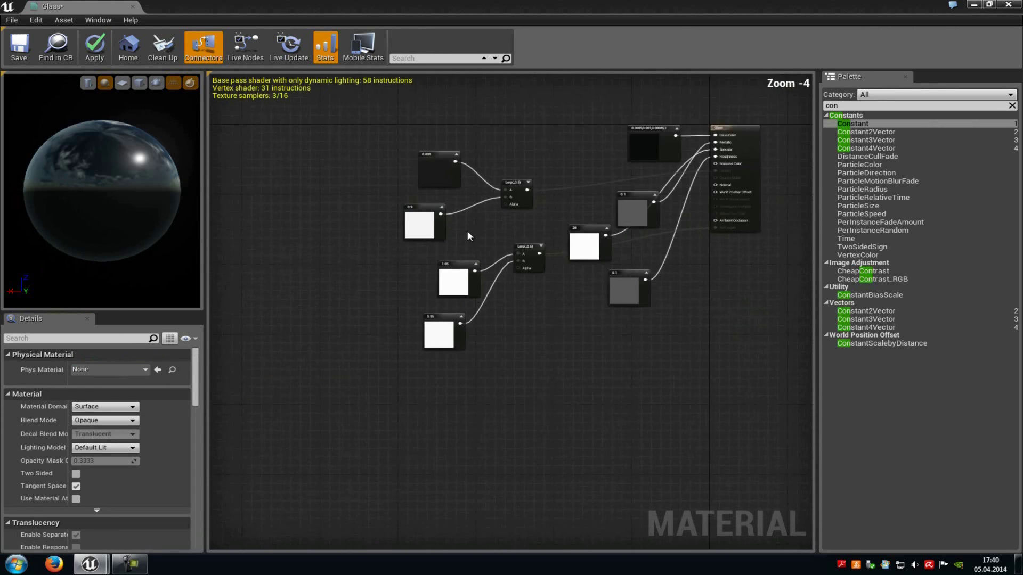
{"action": "left_click", "coordinate": [884, 106]}
{"action": "type", "text": "fr"}
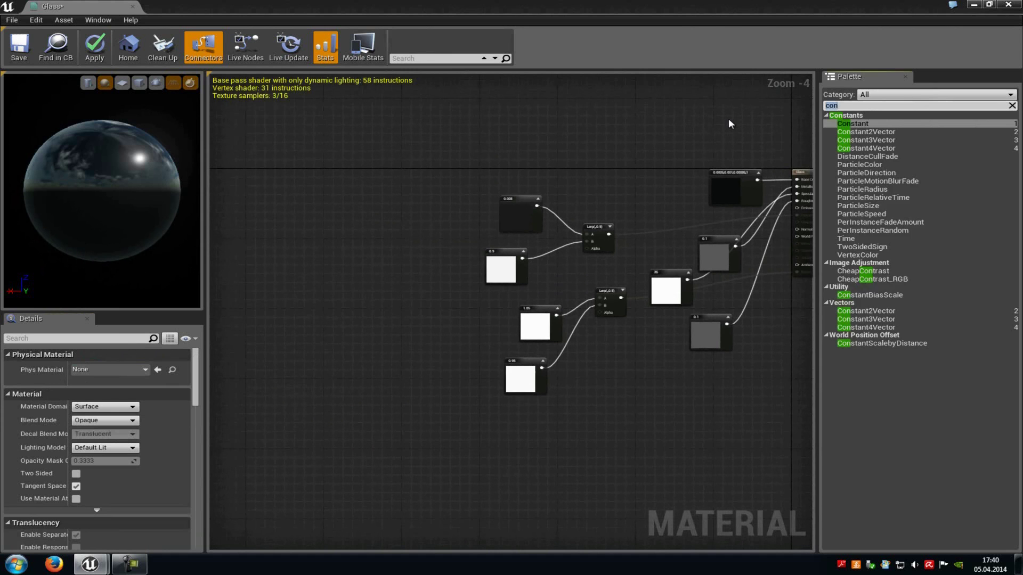
{"action": "type", "text": "re"}
{"action": "key", "text": "BackSpace"}
{"action": "key", "text": "BackSpace"}
{"action": "type", "text": "es"}
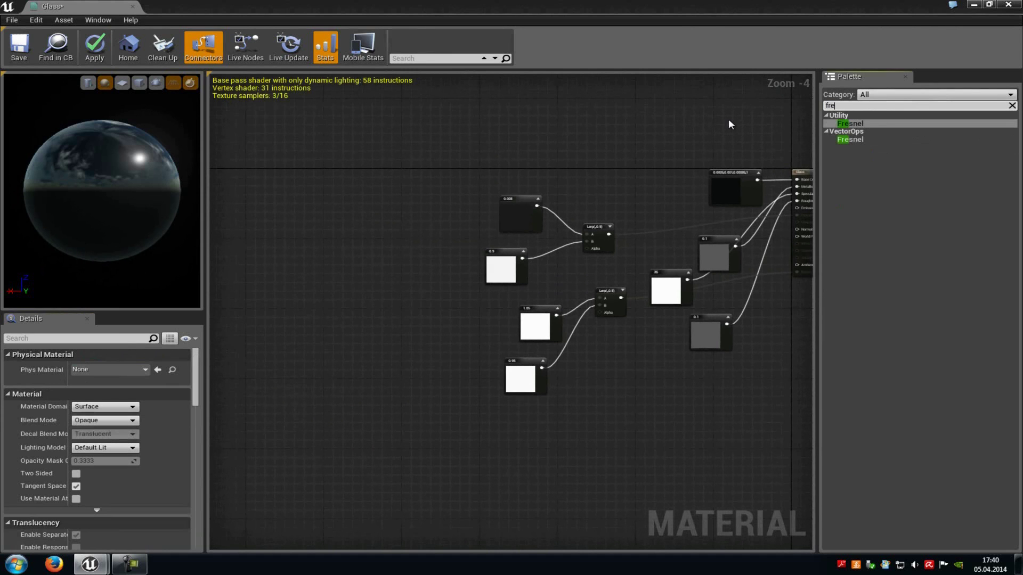
{"action": "left_click", "coordinate": [862, 140]}
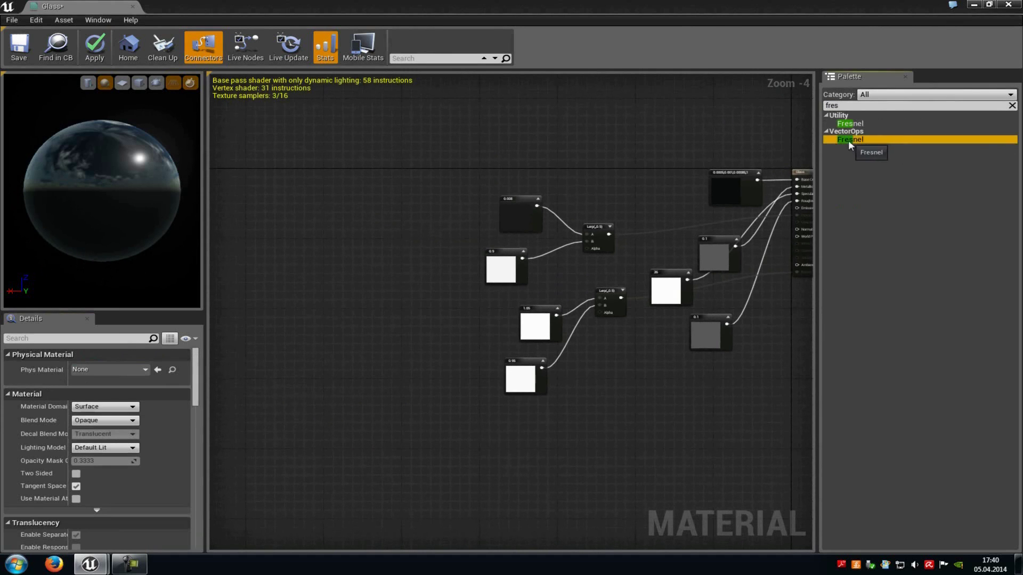
{"action": "left_click", "coordinate": [372, 287]}
{"action": "scroll", "coordinate": [371, 287], "scroll_direction": "up", "scroll_amount": 3}
{"action": "right_click_drag", "start_coordinate": [575, 299], "coordinate": [511, 305]}
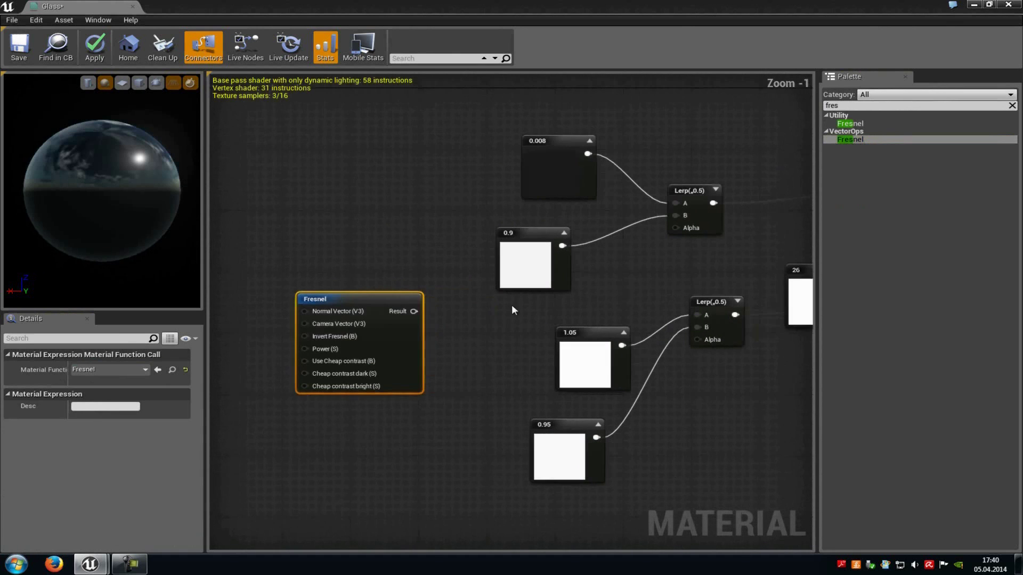
{"action": "left_click_drag", "start_coordinate": [414, 311], "coordinate": [675, 228]}
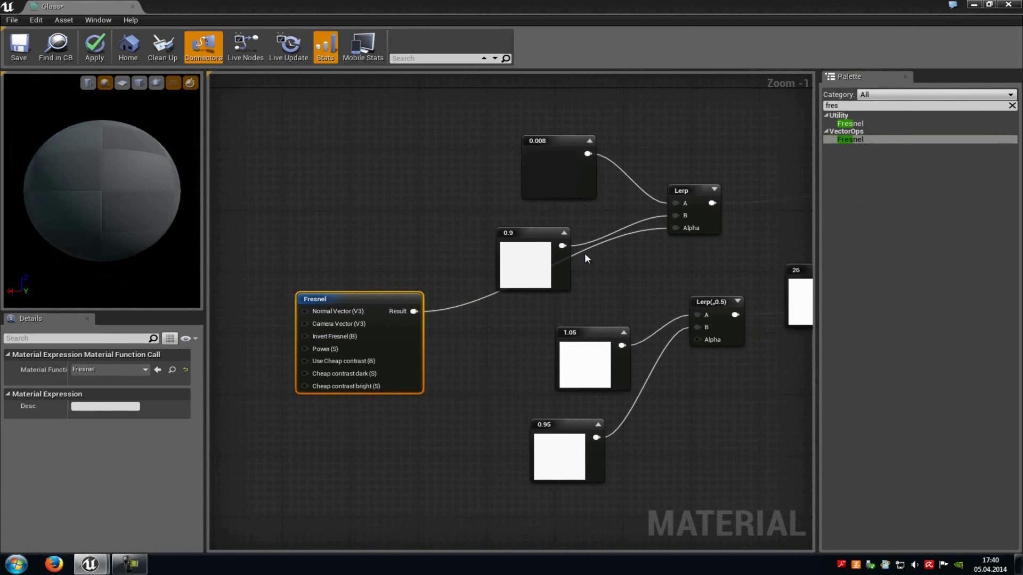
{"action": "left_click_drag", "start_coordinate": [415, 311], "coordinate": [702, 341]}
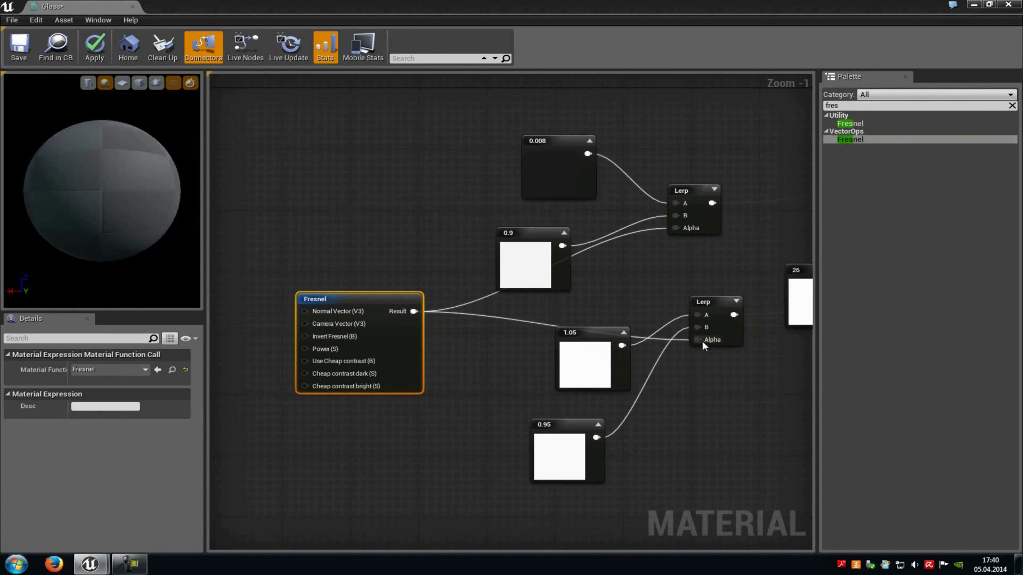
{"action": "left_click", "coordinate": [460, 356]}
{"action": "right_click_drag", "start_coordinate": [460, 357], "coordinate": [577, 343]}
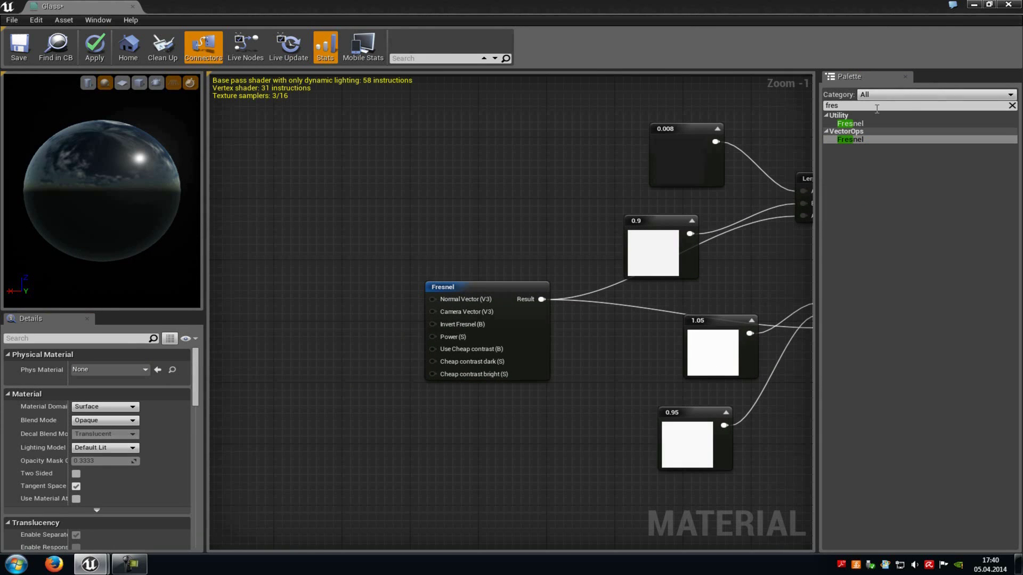
Feed a Constant of 1.5 into the Fresnel node's Power input
{"action": "left_click", "coordinate": [909, 106]}
{"action": "type", "text": "con"}
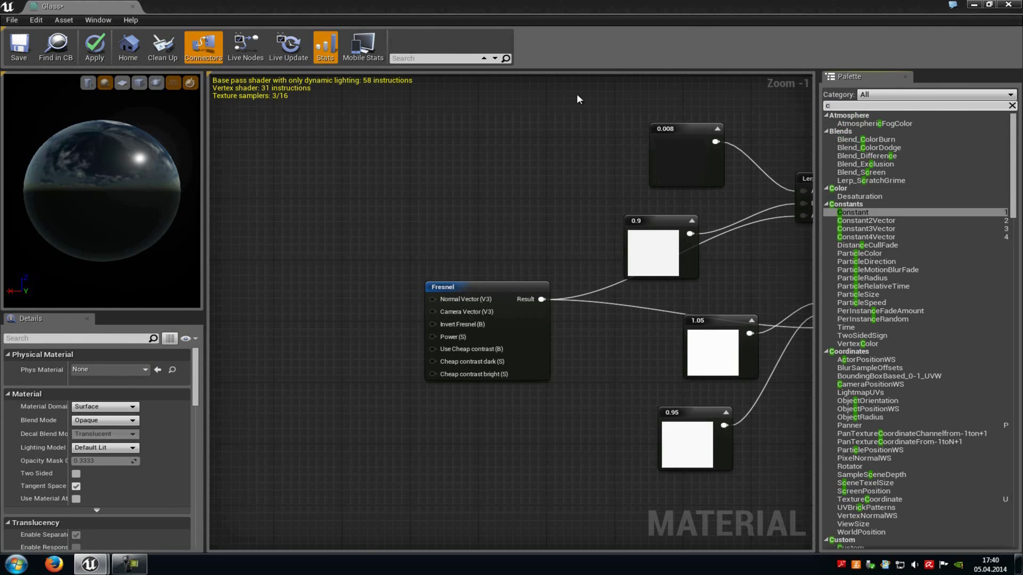
{"action": "left_click", "coordinate": [853, 124]}
{"action": "left_click_drag", "start_coordinate": [853, 125], "coordinate": [289, 336]}
{"action": "left_click_drag", "start_coordinate": [358, 354], "coordinate": [432, 337]}
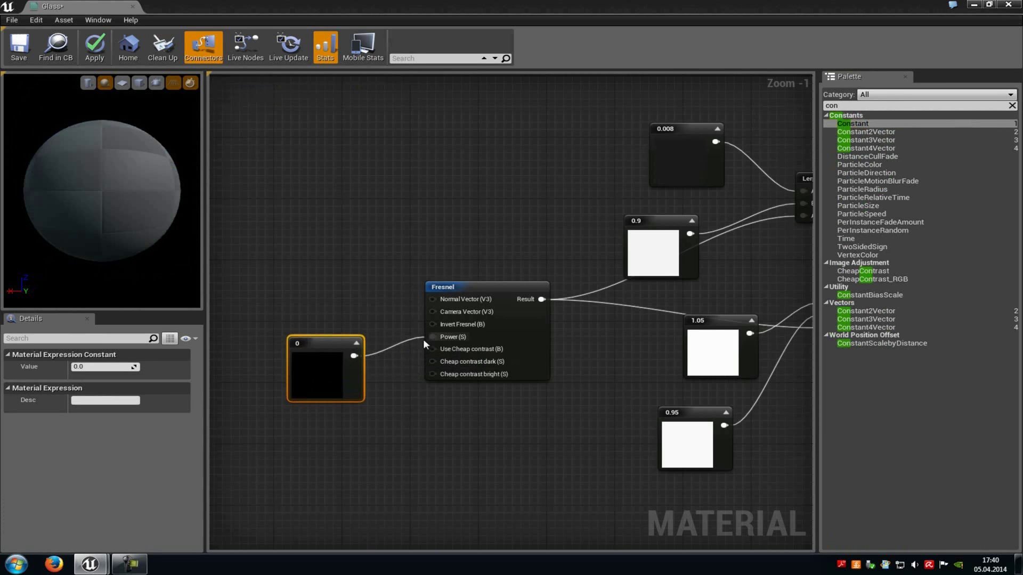
{"action": "left_click", "coordinate": [91, 368]}
{"action": "type", "text": "1.5"}
{"action": "key", "text": "Return"}
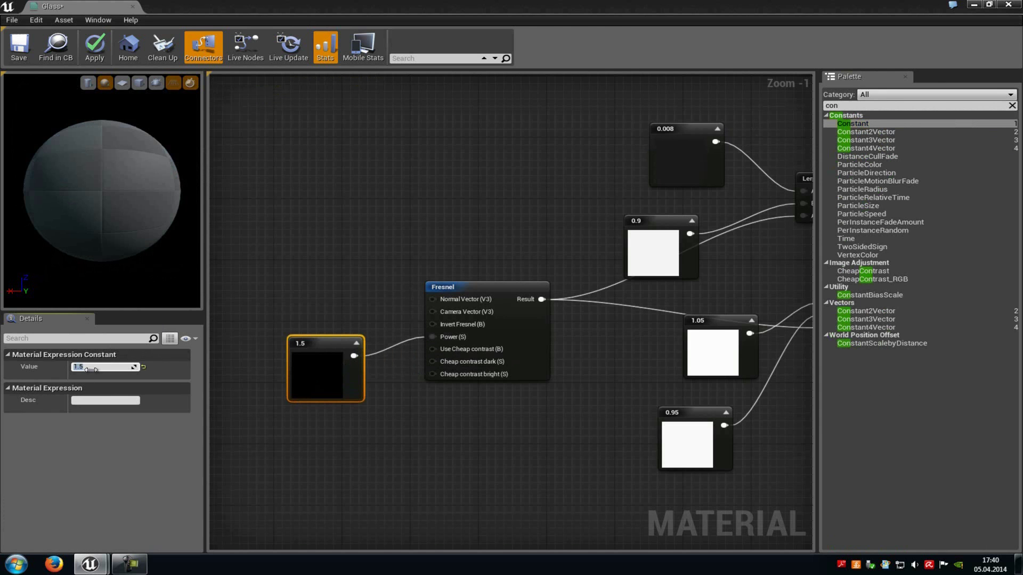
{"action": "left_click", "coordinate": [563, 346]}
{"action": "right_click_drag", "start_coordinate": [607, 341], "coordinate": [449, 328]}
{"action": "scroll", "coordinate": [448, 333], "scroll_direction": "down", "scroll_amount": 4}
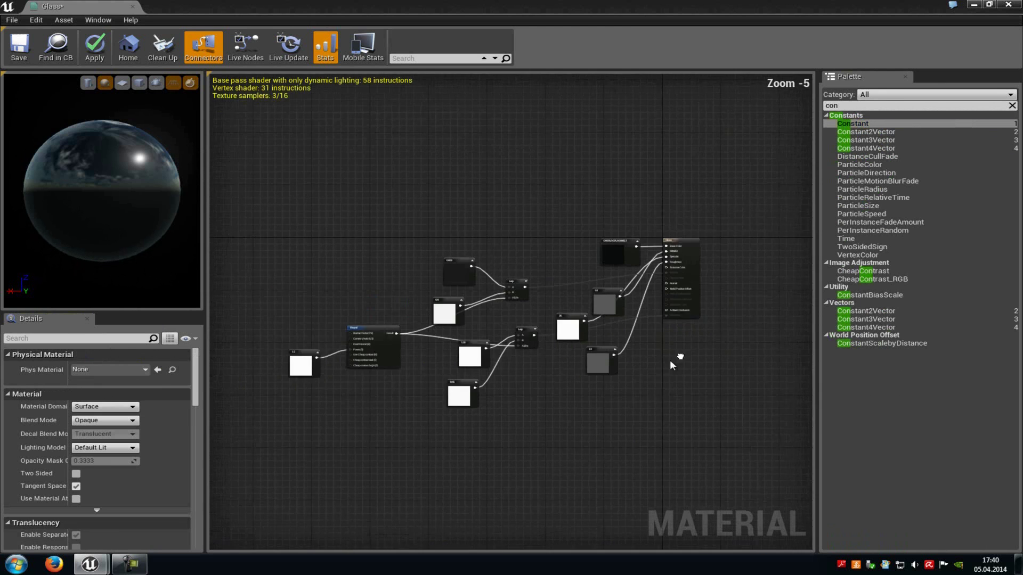
Set Blend Mode to Translucent, disable Separate Translucency, and choose TLM_Surface lighting mode
{"action": "left_click", "coordinate": [113, 422]}
{"action": "left_click", "coordinate": [106, 444]}
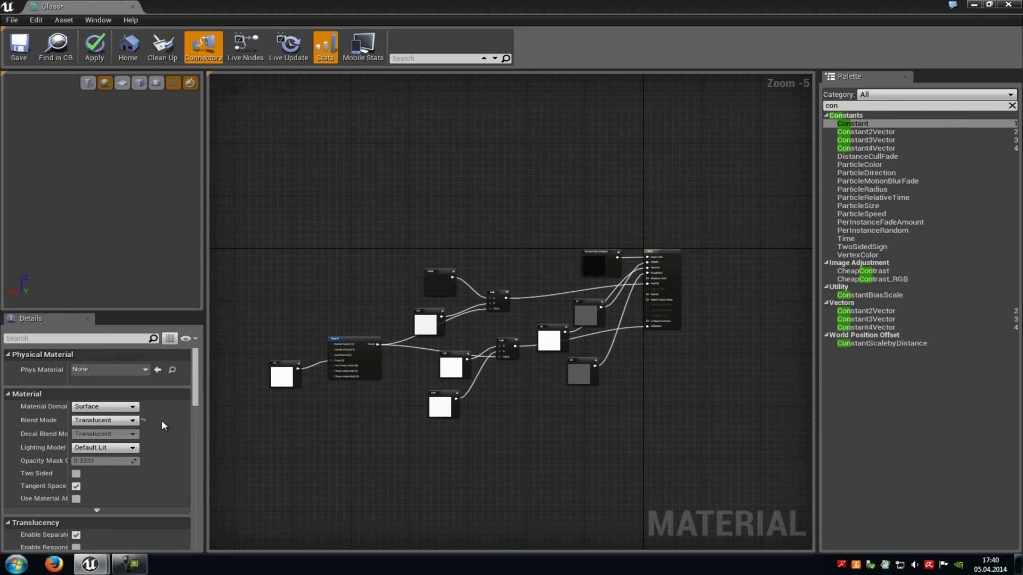
{"action": "scroll", "coordinate": [161, 421], "scroll_direction": "down", "scroll_amount": 3}
{"action": "left_click_drag", "start_coordinate": [68, 453], "coordinate": [121, 453]}
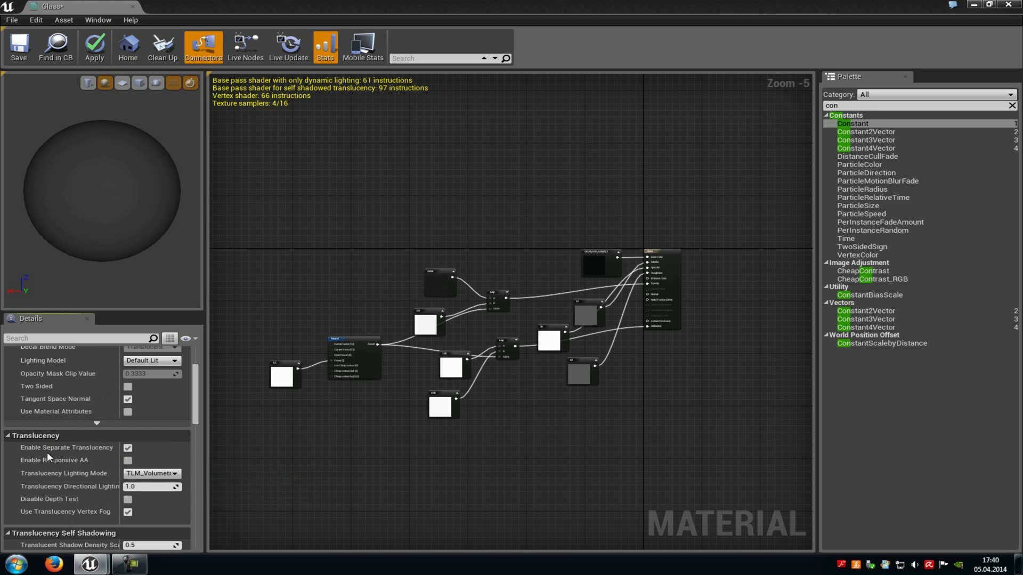
{"action": "left_click", "coordinate": [128, 448]}
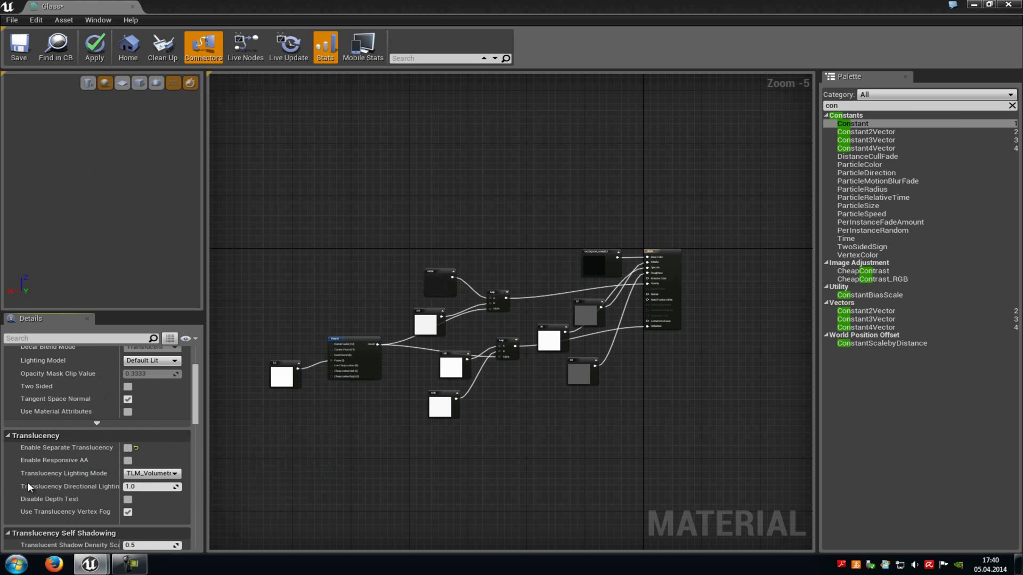
{"action": "left_click", "coordinate": [149, 474]}
{"action": "left_click", "coordinate": [156, 494]}
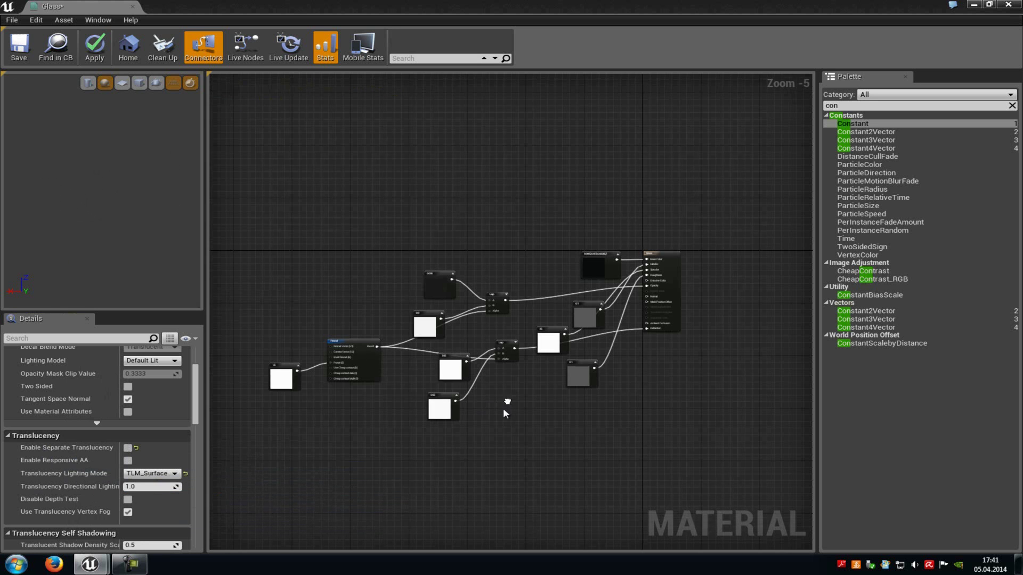
{"action": "scroll", "coordinate": [505, 414], "scroll_direction": "up", "scroll_amount": 3}
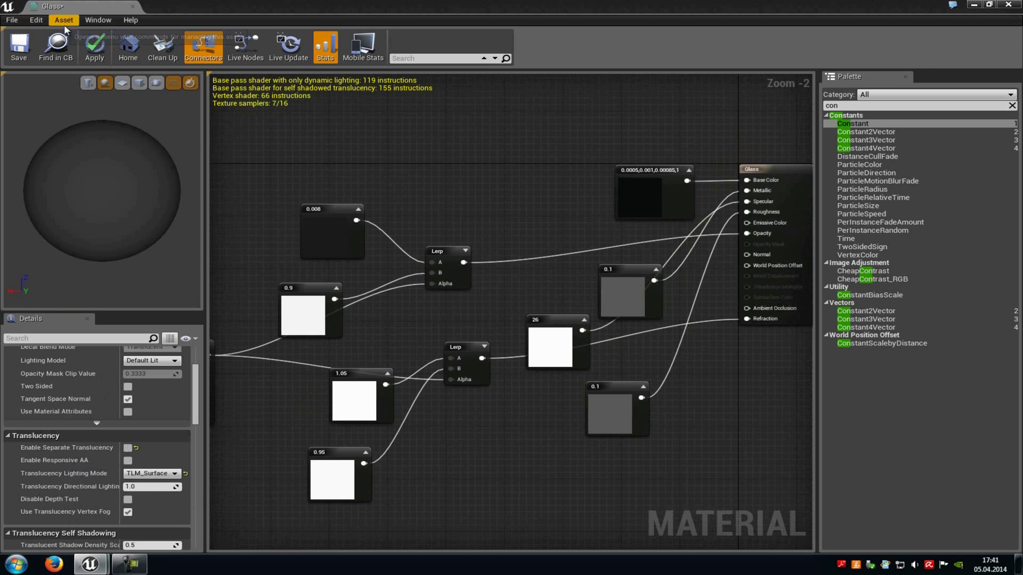
Apply the material changes and drop the Glass material onto the bottle mesh in the level
{"action": "left_click", "coordinate": [94, 47]}
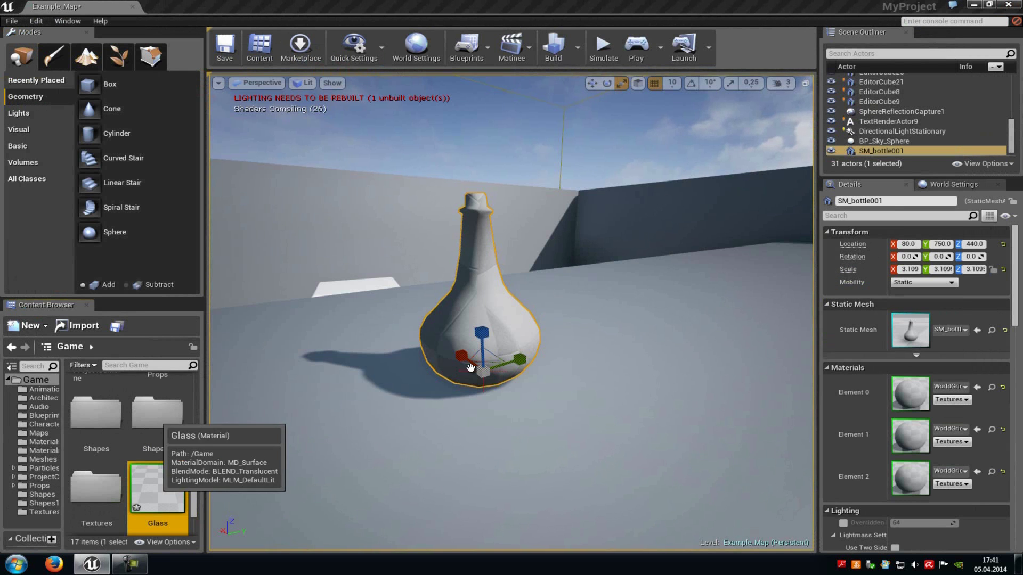
{"action": "left_click_drag", "start_coordinate": [157, 487], "coordinate": [436, 365]}
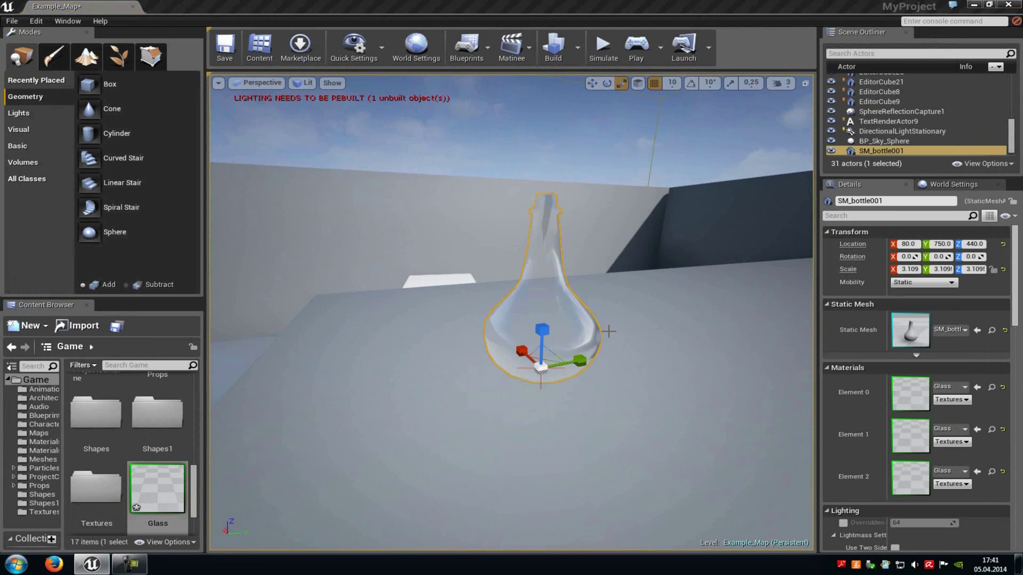
{"action": "scroll", "coordinate": [609, 331], "scroll_direction": "up", "scroll_amount": 8}
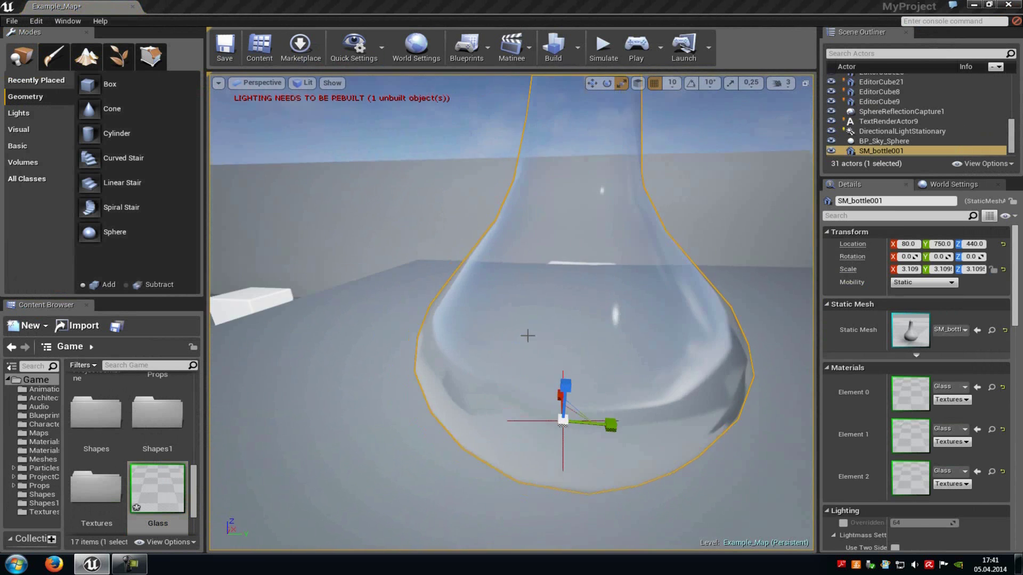
{"action": "left_click", "coordinate": [726, 280]}
{"action": "mouse_move", "coordinate": [726, 281]}
{"action": "right_mouse_down"}
{"action": "mouse_move", "coordinate": [552, 247]}
{"action": "mouse_move", "coordinate": [589, 211]}
{"action": "mouse_move", "coordinate": [564, 226]}
{"action": "mouse_move", "coordinate": [651, 240]}
{"action": "mouse_move", "coordinate": [548, 306]}
{"action": "mouse_move", "coordinate": [806, 234]}
{"action": "mouse_move", "coordinate": [599, 278]}
{"action": "mouse_move", "coordinate": [559, 226]}
{"action": "mouse_move", "coordinate": [429, 207]}
{"action": "mouse_move", "coordinate": [646, 228]}
{"action": "mouse_move", "coordinate": [586, 324]}
{"action": "mouse_move", "coordinate": [826, 231]}
{"action": "mouse_move", "coordinate": [797, 232]}
{"action": "right_mouse_up"}
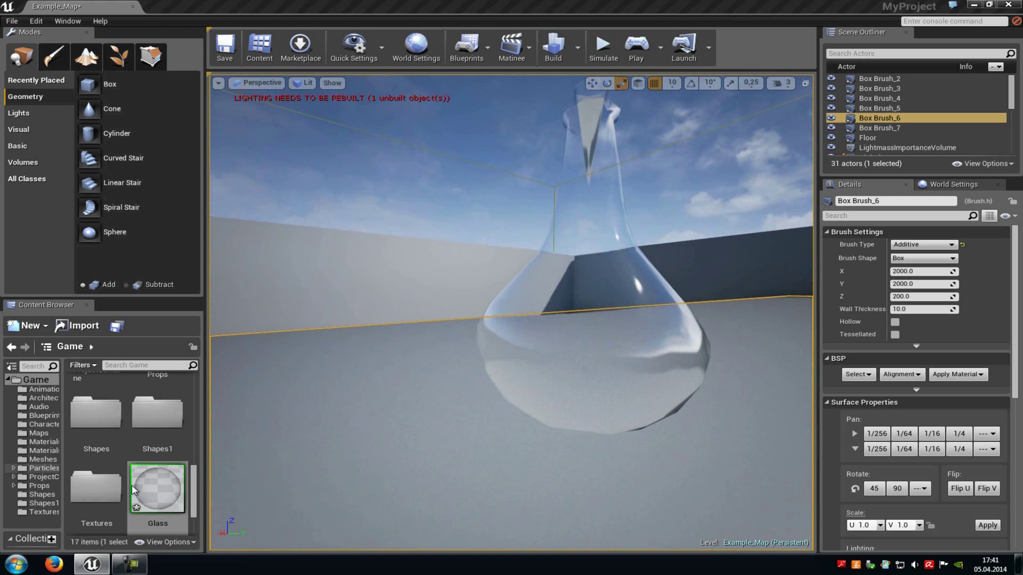
Reopen the Glass material graph and orbit the camera around the glass bottle to inspect it
{"action": "double_click", "coordinate": [157, 487]}
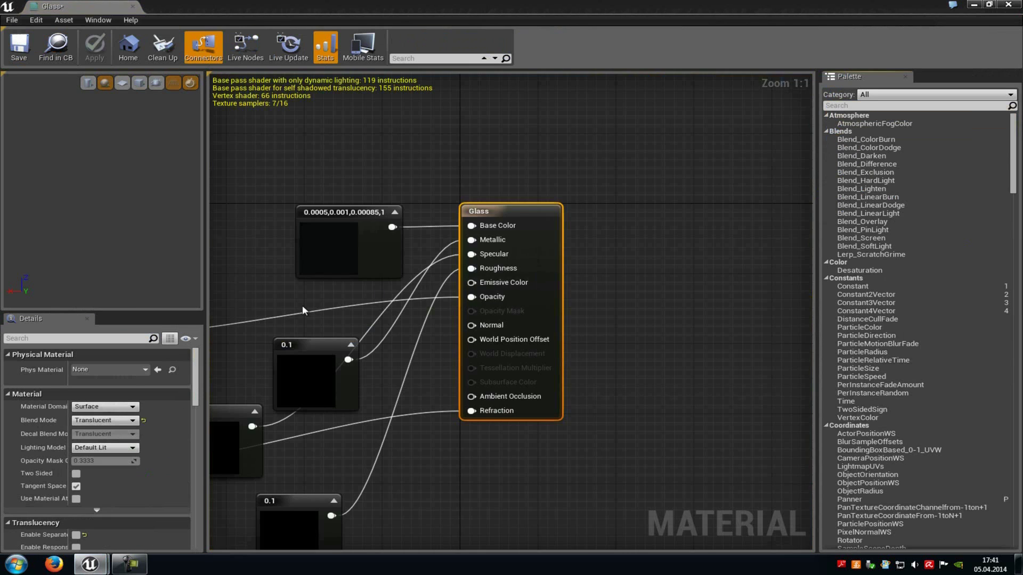
{"action": "right_click_drag", "start_coordinate": [302, 305], "coordinate": [417, 292]}
{"action": "scroll", "coordinate": [417, 292], "scroll_direction": "down", "scroll_amount": 2}
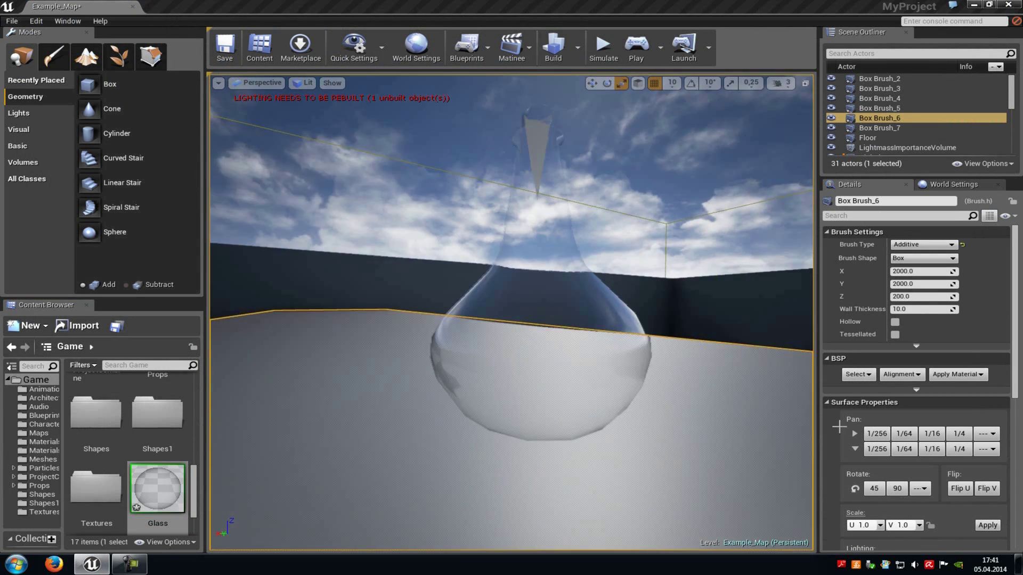
{"action": "right_click_drag", "start_coordinate": [512, 320], "coordinate": [474, 320]}
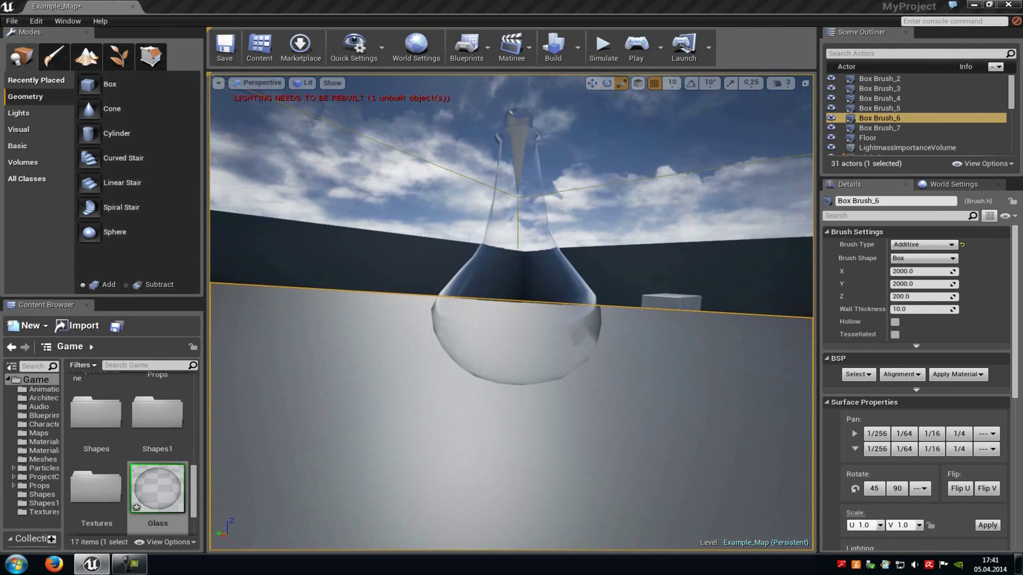